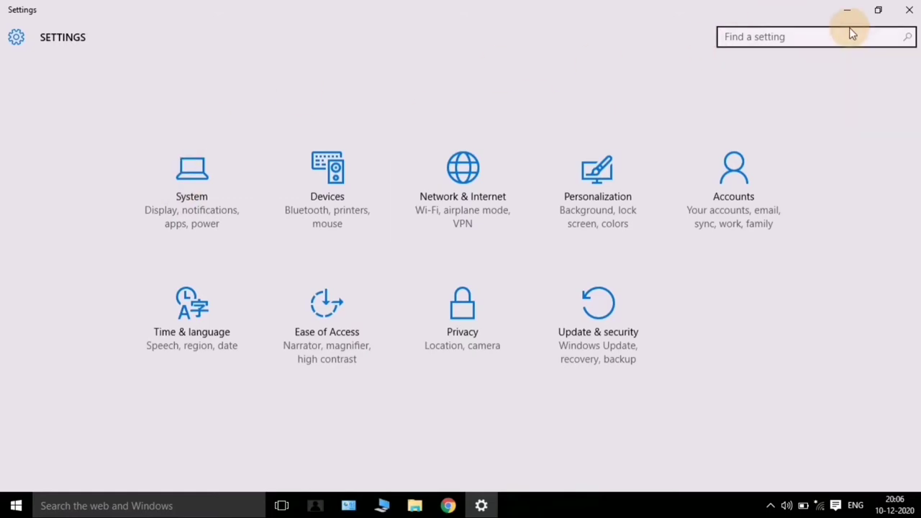
Close the Settings window and refresh the desktop.
{"action": "left_click", "coordinate": [909, 9]}
{"action": "right_click", "coordinate": [787, 79]}
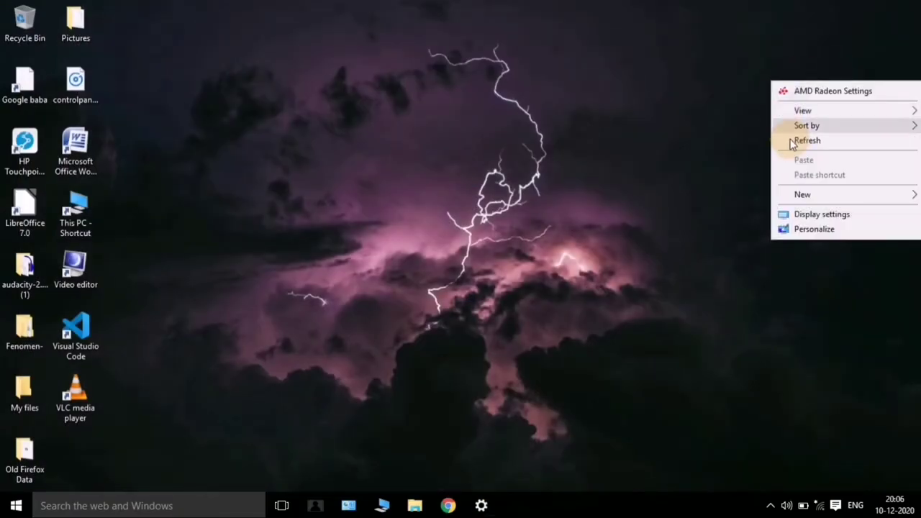
{"action": "left_click", "coordinate": [791, 142]}
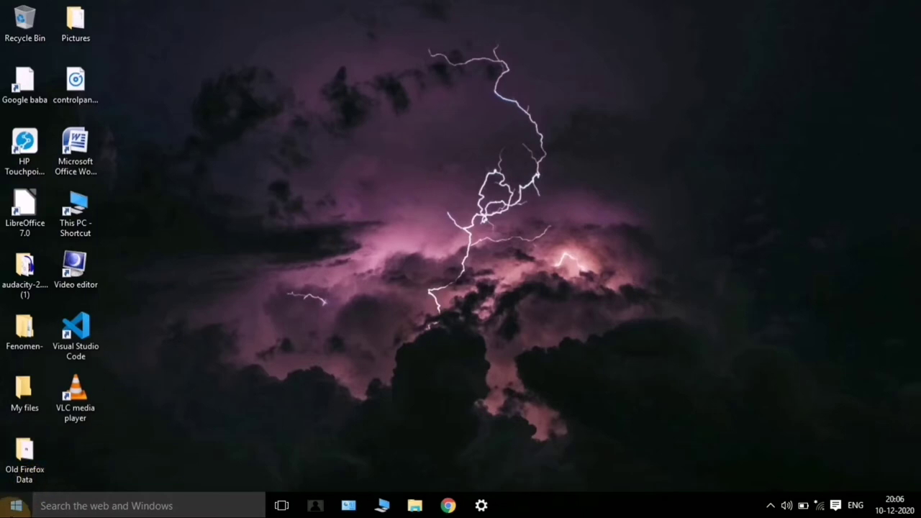
Open Windows Settings from the Start menu and go to the Display page of the System category.
{"action": "left_click", "coordinate": [16, 508]}
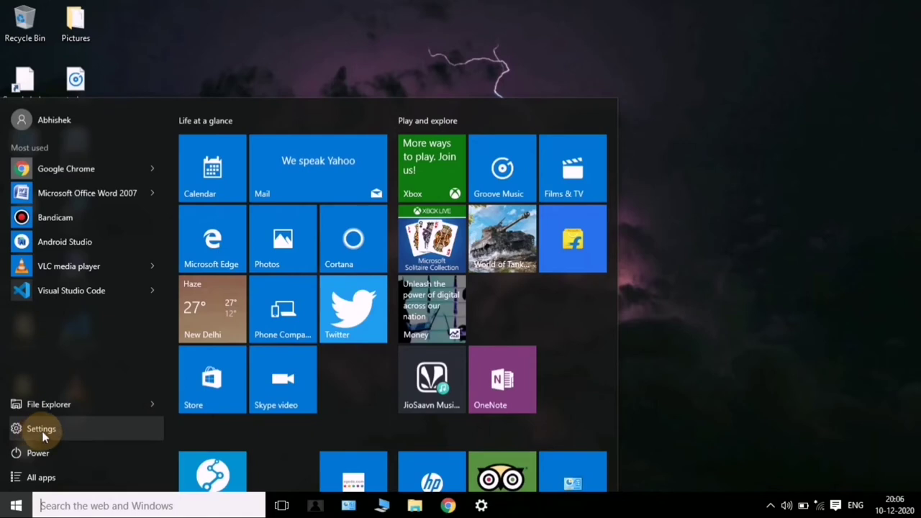
{"action": "left_click", "coordinate": [34, 432]}
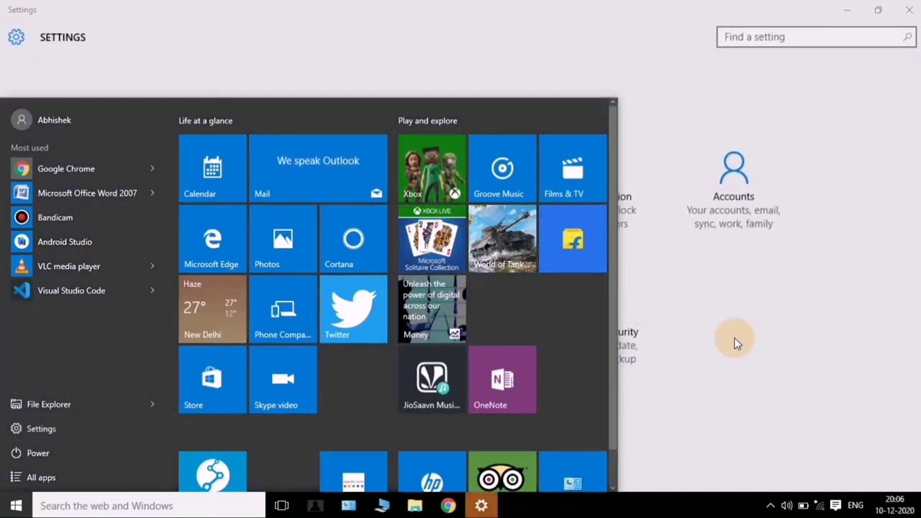
{"action": "left_click", "coordinate": [734, 339]}
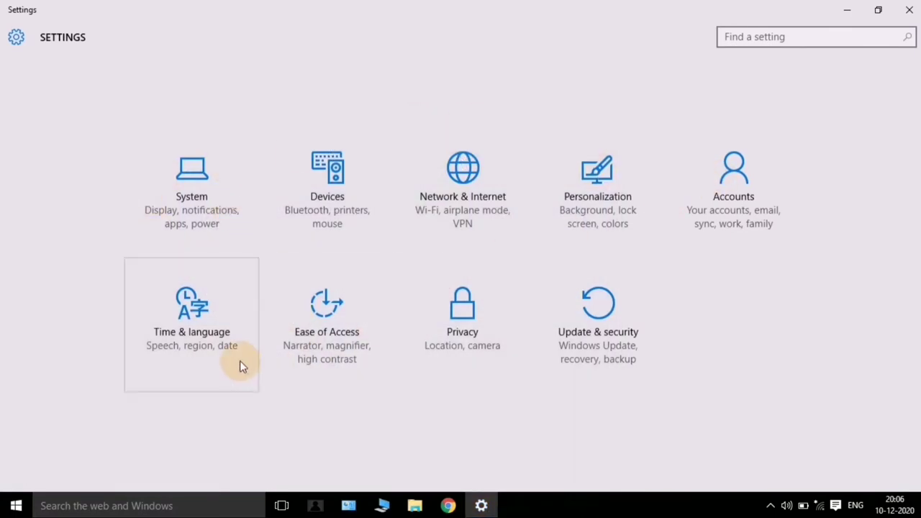
{"action": "left_click", "coordinate": [193, 193]}
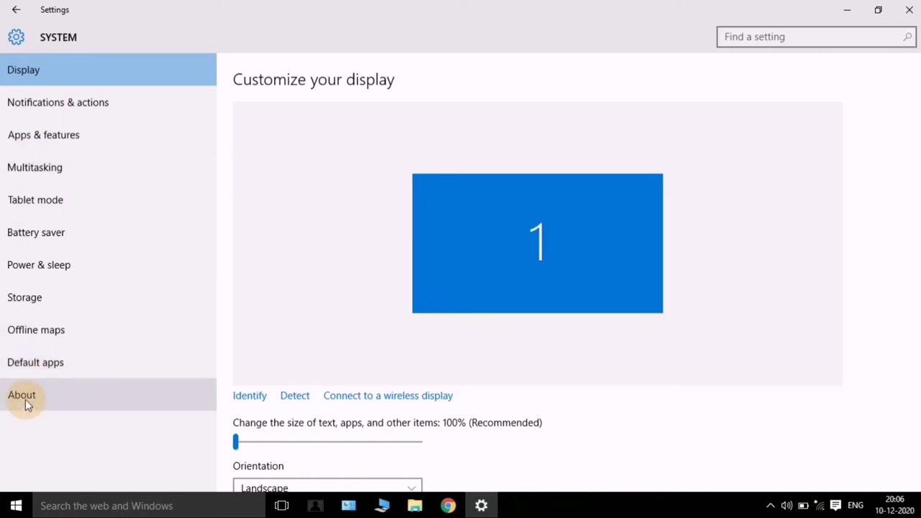
{"action": "left_click", "coordinate": [146, 260]}
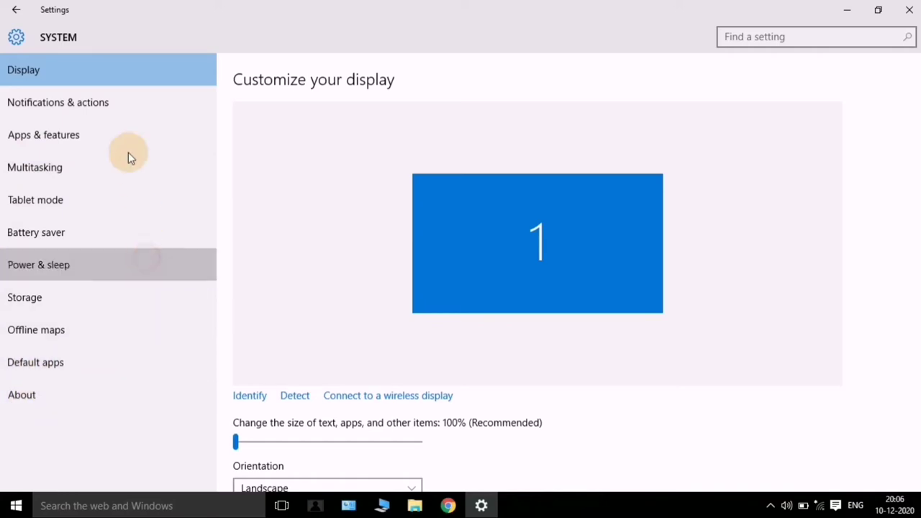
{"action": "left_click", "coordinate": [49, 70]}
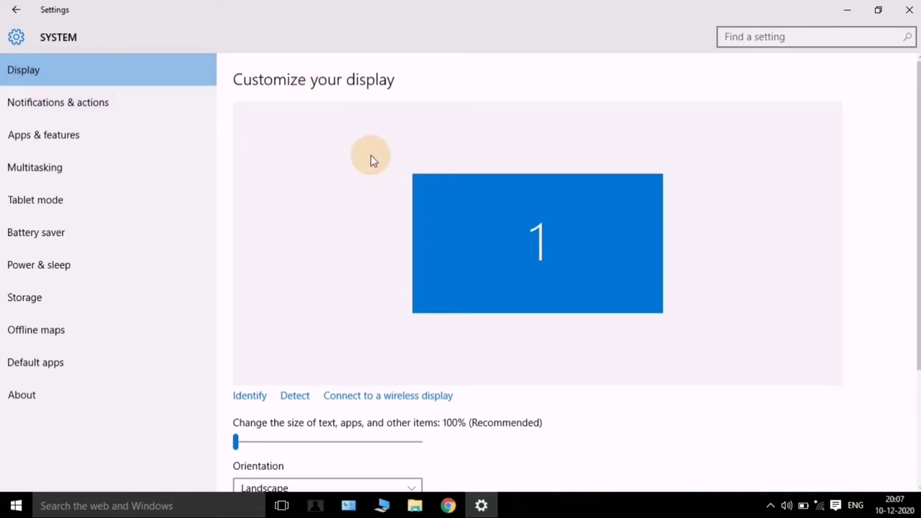
Examine the Display page's options, from the monitor preview down to scaling, orientation, brightness and advanced display settings.
{"action": "scroll", "coordinate": [371, 155], "scroll_direction": "down", "scroll_amount": 2}
{"action": "scroll", "coordinate": [295, 119], "scroll_direction": "up", "scroll_amount": 2}
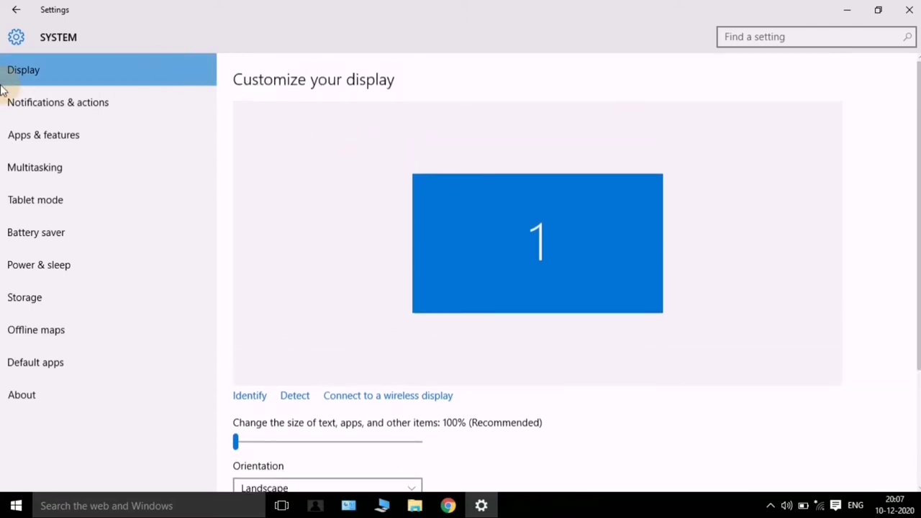
{"action": "scroll", "coordinate": [376, 148], "scroll_direction": "down", "scroll_amount": 3}
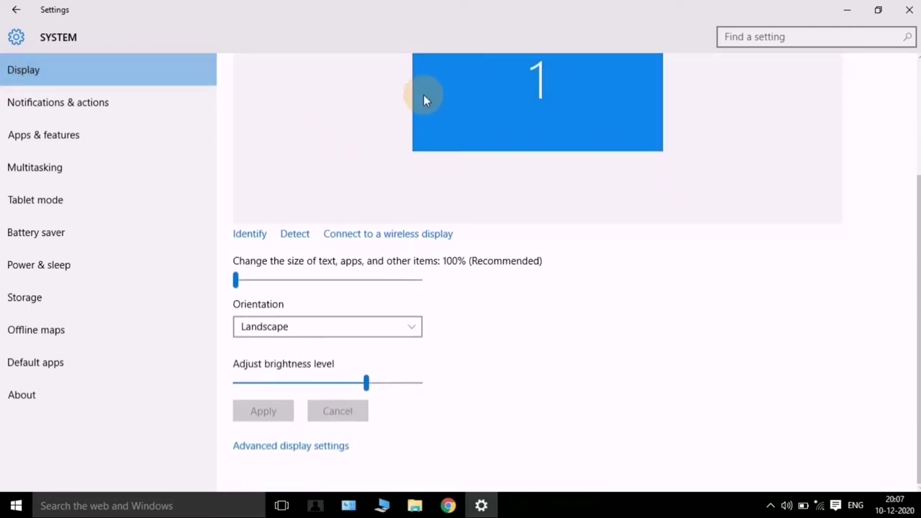
{"action": "scroll", "coordinate": [424, 98], "scroll_direction": "up", "scroll_amount": 3}
{"action": "scroll", "coordinate": [487, 187], "scroll_direction": "down", "scroll_amount": 2}
{"action": "scroll", "coordinate": [486, 193], "scroll_direction": "up", "scroll_amount": 2}
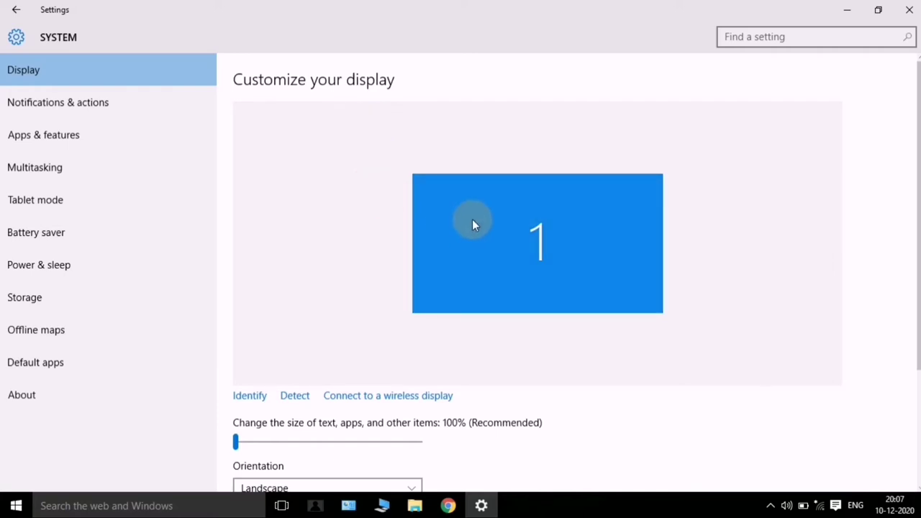
{"action": "scroll", "coordinate": [554, 221], "scroll_direction": "down", "scroll_amount": 2}
{"action": "scroll", "coordinate": [554, 221], "scroll_direction": "up", "scroll_amount": 2}
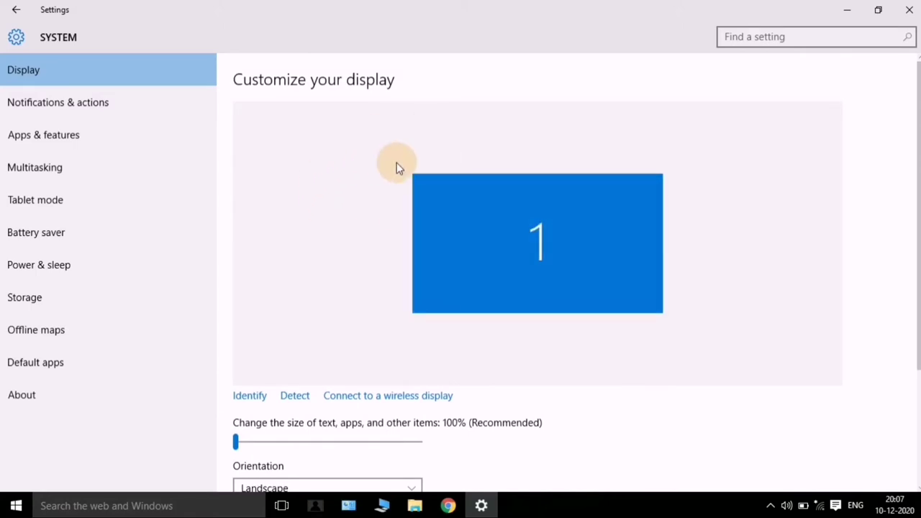
{"action": "scroll", "coordinate": [493, 192], "scroll_direction": "down", "scroll_amount": 2}
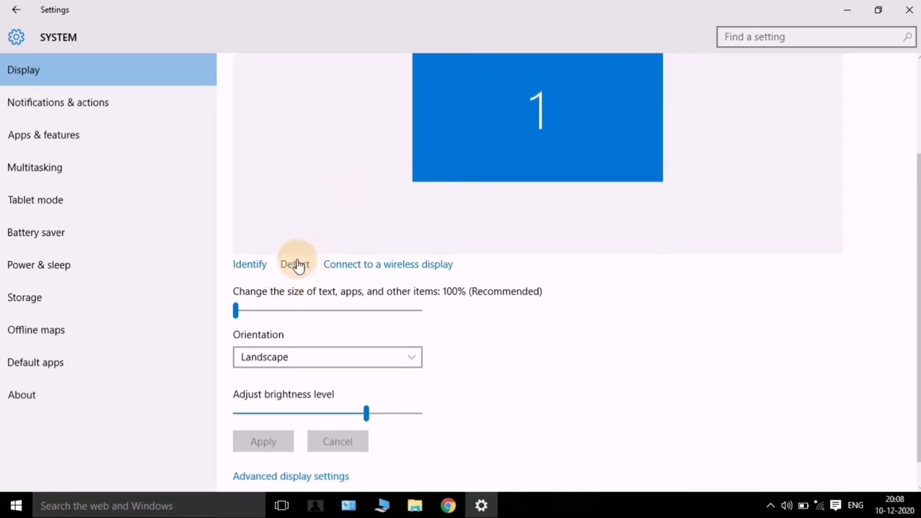
Detect additional displays, and reload the Display page by way of Notifications & actions.
{"action": "scroll", "coordinate": [300, 230], "scroll_direction": "up", "scroll_amount": 2}
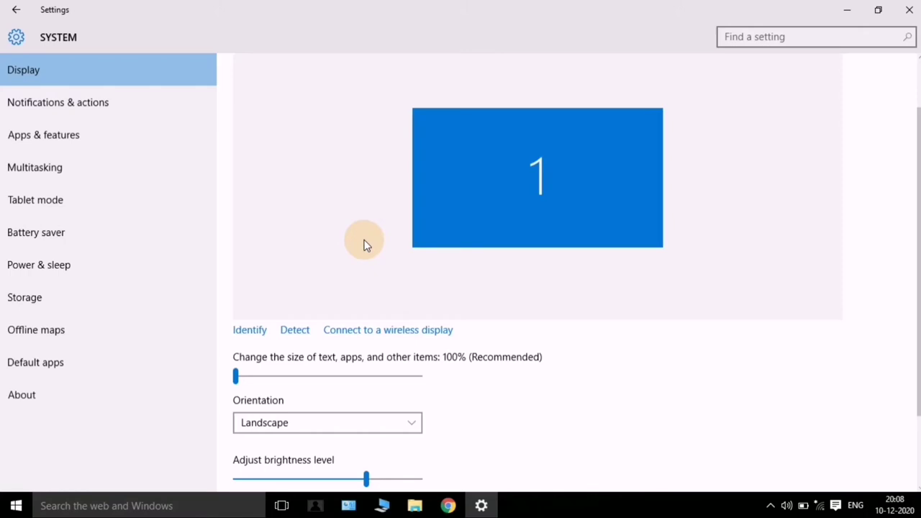
{"action": "left_click", "coordinate": [300, 333]}
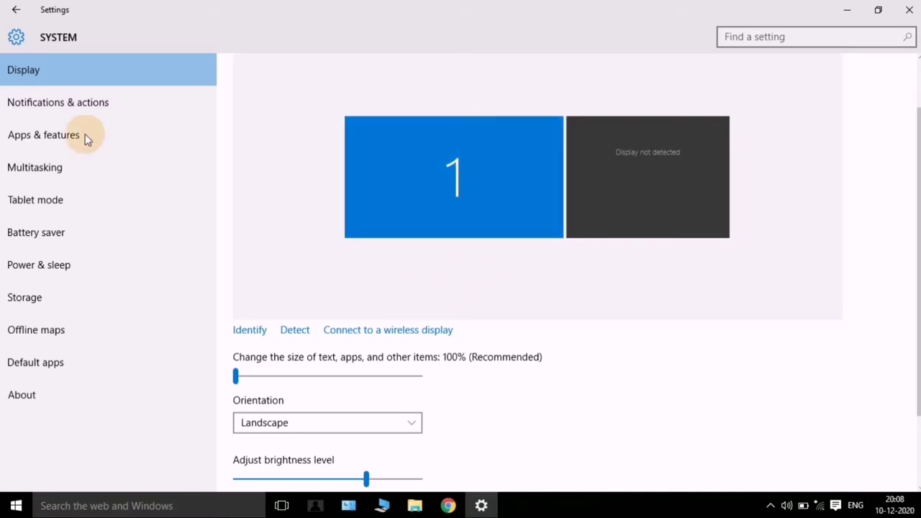
{"action": "left_click", "coordinate": [37, 108]}
{"action": "left_click", "coordinate": [44, 75]}
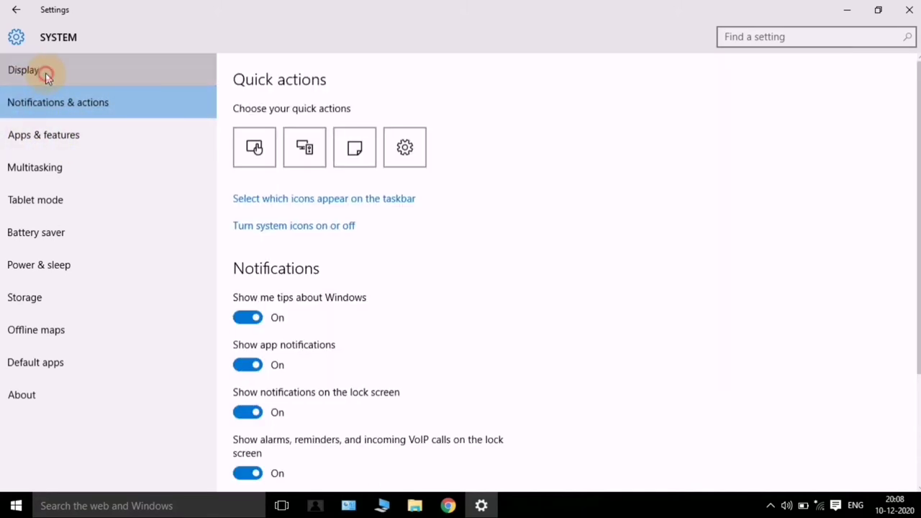
Set the size of text, apps and other items to 125% and minimize Settings to inspect the desktop.
{"action": "scroll", "coordinate": [317, 380], "scroll_direction": "down", "scroll_amount": 2}
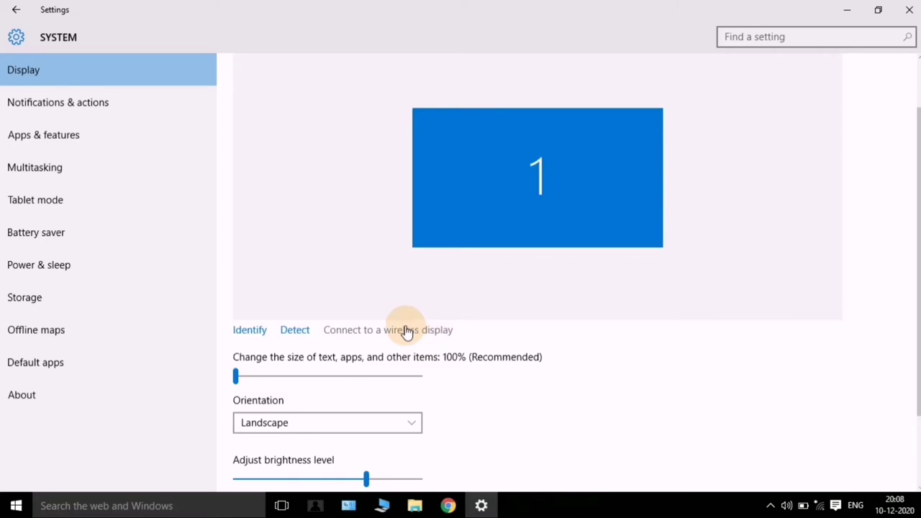
{"action": "scroll", "coordinate": [360, 339], "scroll_direction": "down", "scroll_amount": 2}
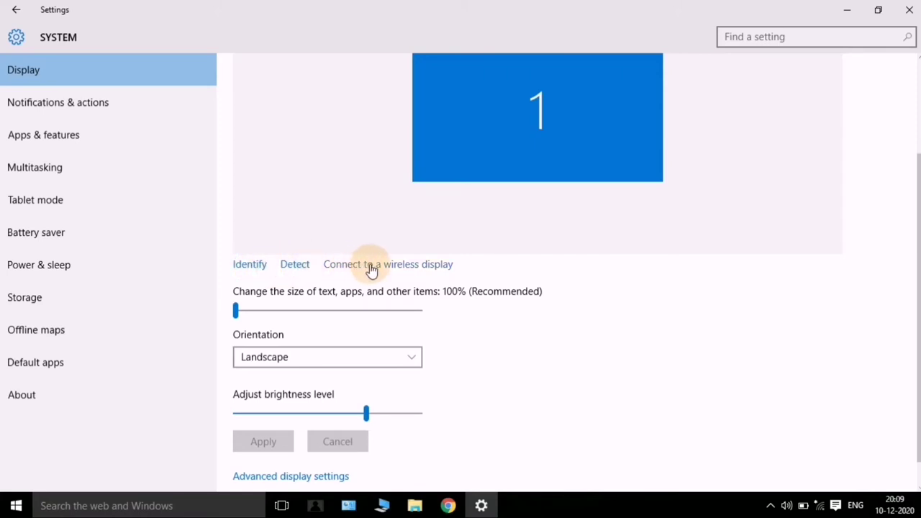
{"action": "scroll", "coordinate": [371, 269], "scroll_direction": "down", "scroll_amount": 1}
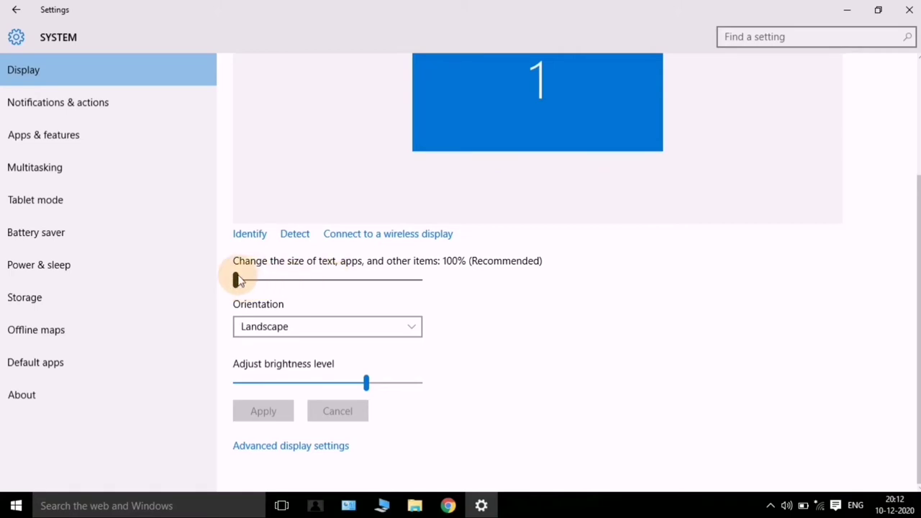
{"action": "left_click_drag", "start_coordinate": [238, 280], "coordinate": [427, 288]}
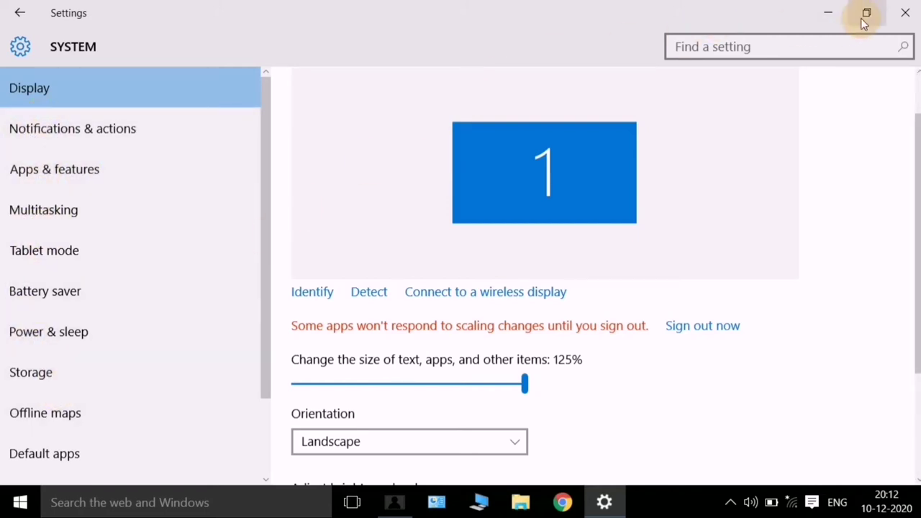
{"action": "left_click", "coordinate": [831, 16]}
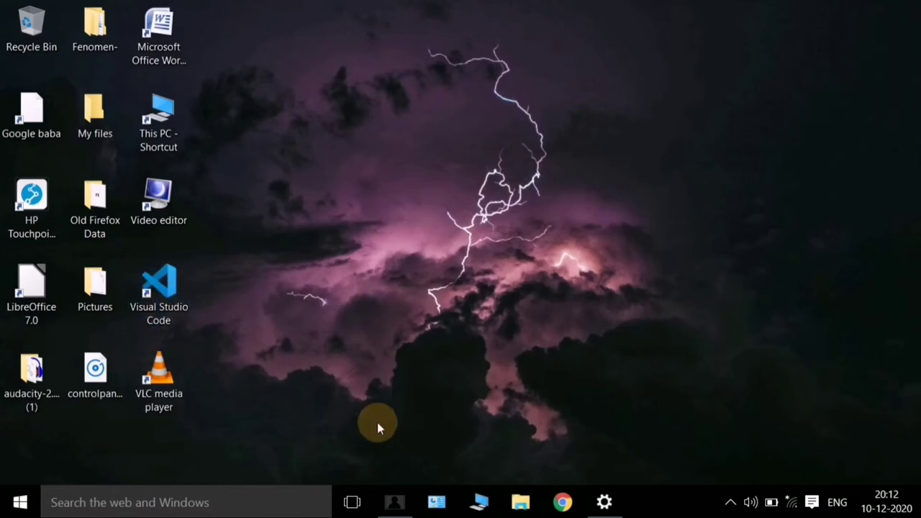
Restore the Settings window and set the size of text, apps and other items to 100%.
{"action": "left_click", "coordinate": [602, 502]}
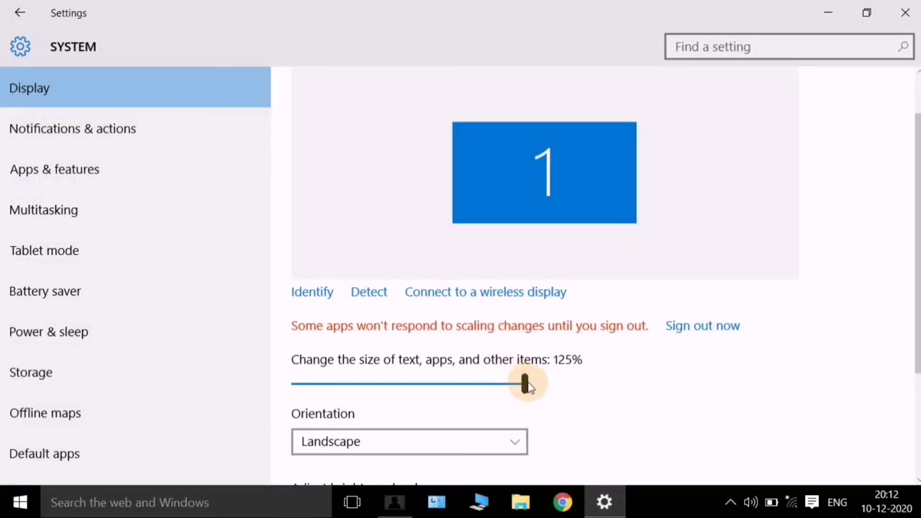
{"action": "left_click_drag", "start_coordinate": [525, 381], "coordinate": [288, 405]}
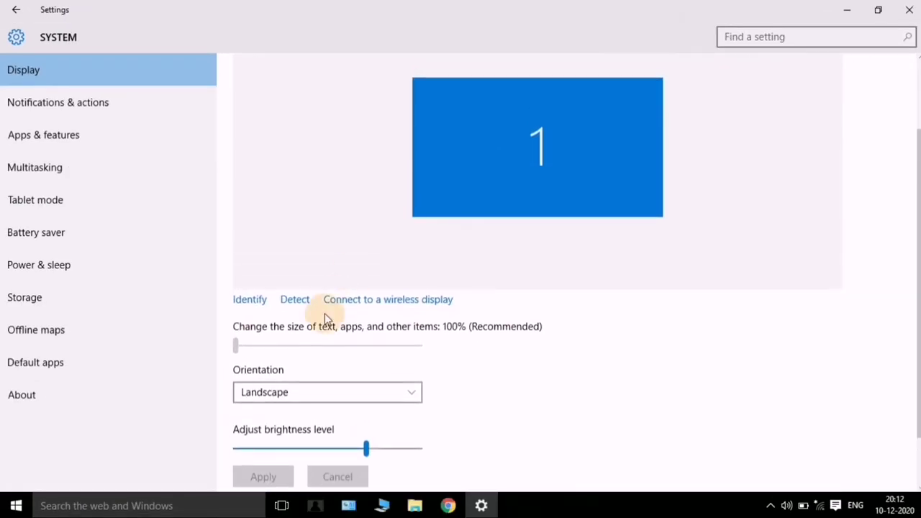
Examine the available display orientation options while keeping Landscape selected.
{"action": "scroll", "coordinate": [342, 335], "scroll_direction": "down", "scroll_amount": 2}
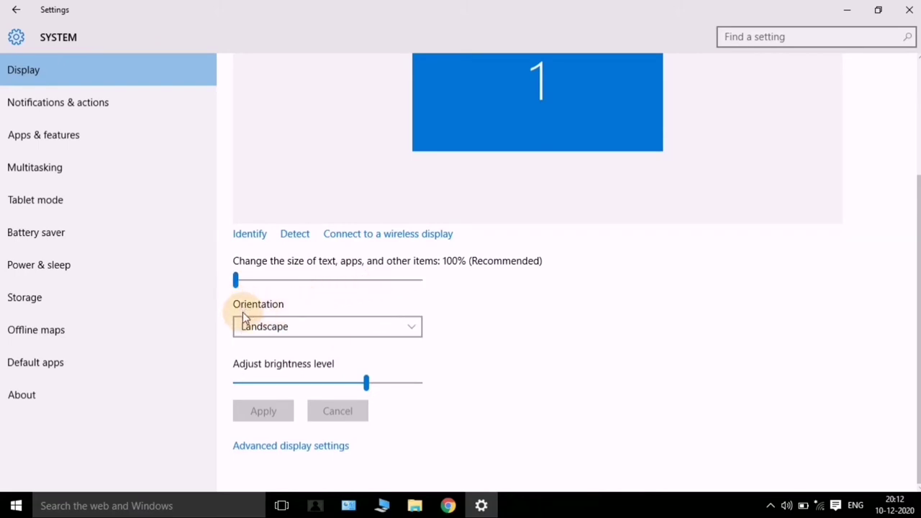
{"action": "left_click", "coordinate": [412, 329]}
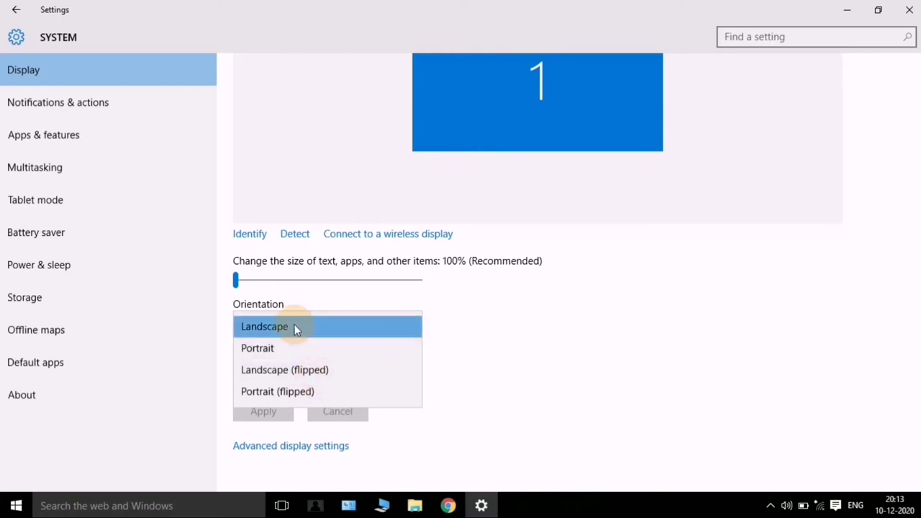
{"action": "left_click", "coordinate": [268, 326]}
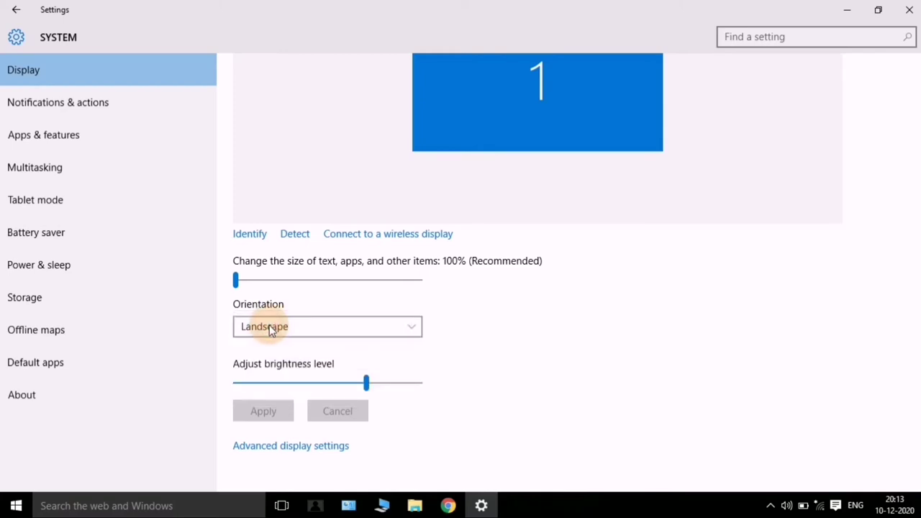
{"action": "left_click", "coordinate": [386, 327]}
{"action": "left_click", "coordinate": [355, 329]}
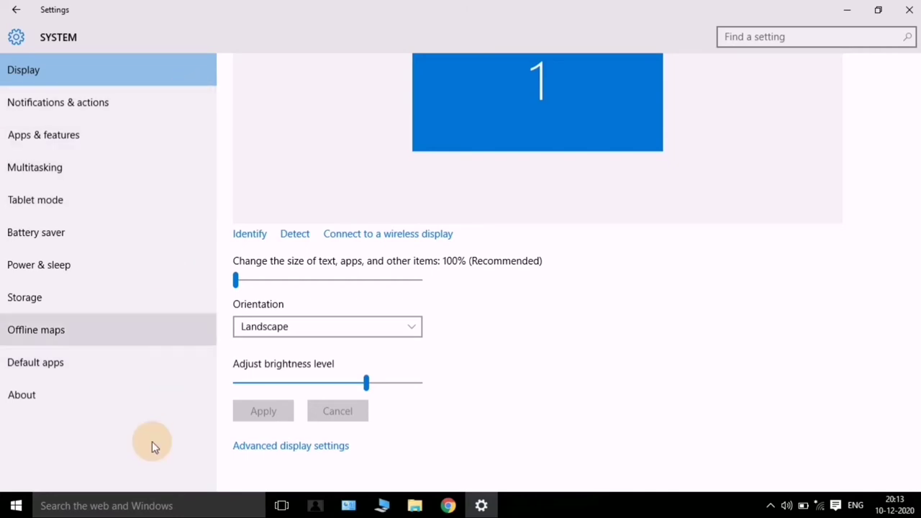
{"action": "left_click", "coordinate": [409, 332]}
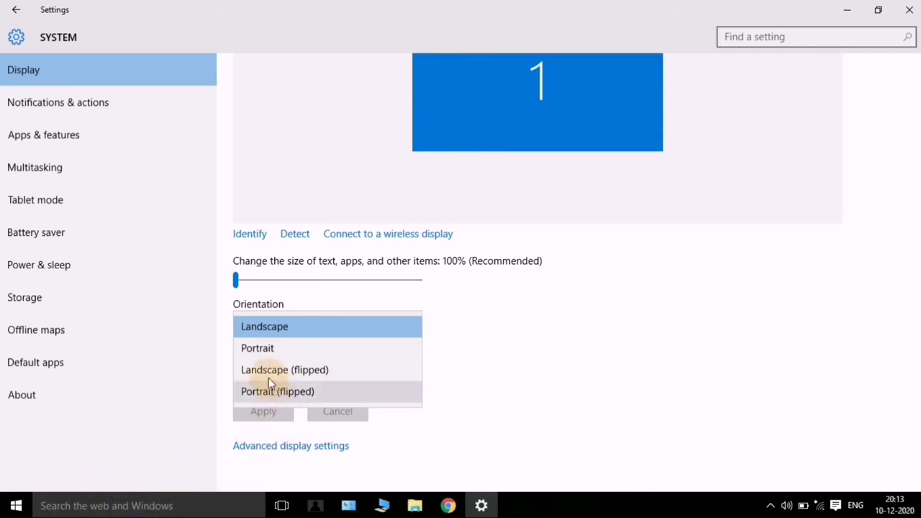
{"action": "left_click", "coordinate": [619, 342]}
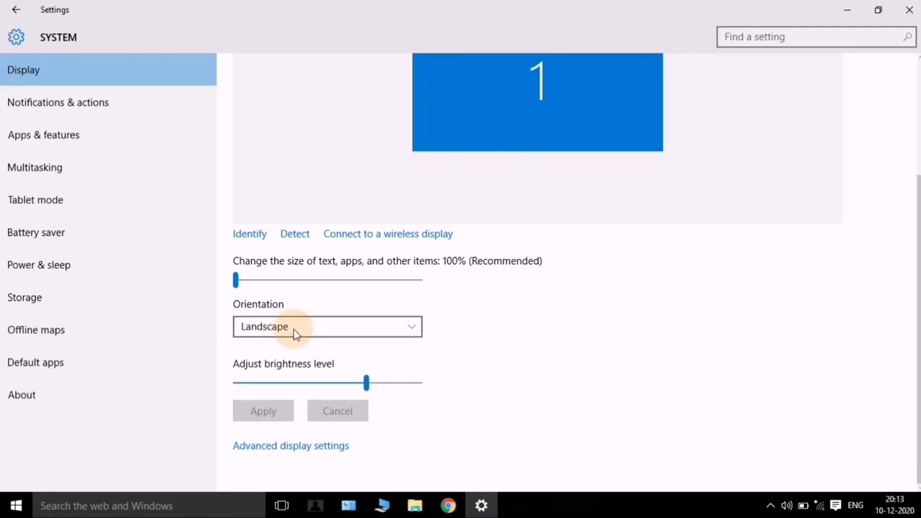
Apply the Portrait display orientation and let the confirmation time out.
{"action": "left_click", "coordinate": [345, 336]}
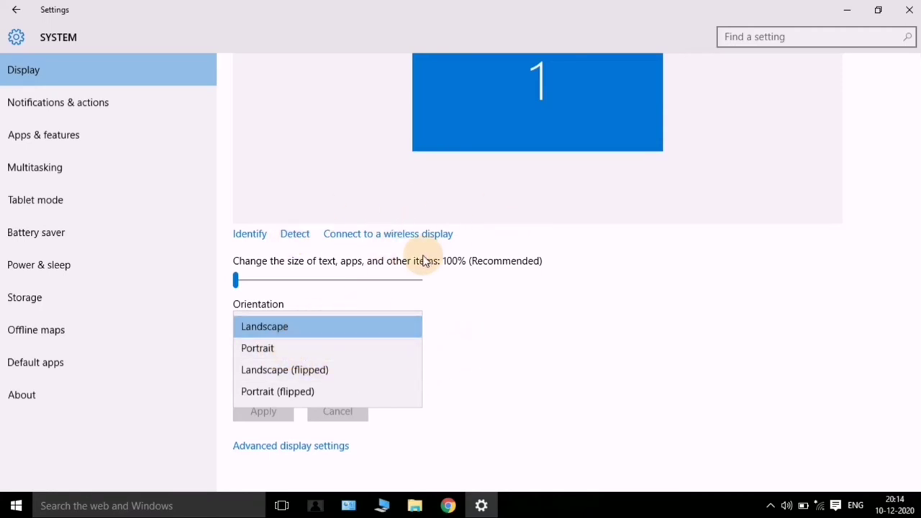
{"action": "left_click", "coordinate": [277, 346]}
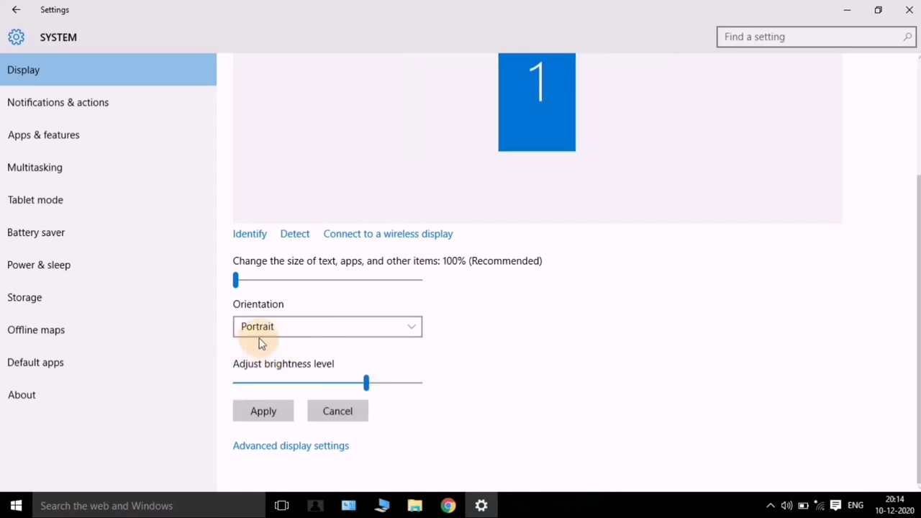
{"action": "left_click", "coordinate": [261, 416]}
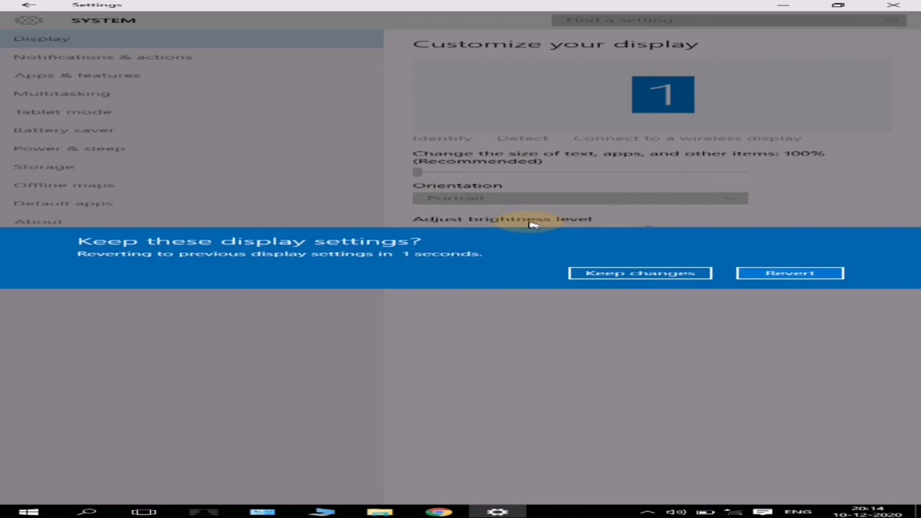
Apply the Landscape (flipped) display orientation and let the confirmation time out.
{"action": "scroll", "coordinate": [462, 261], "scroll_direction": "down", "scroll_amount": 3}
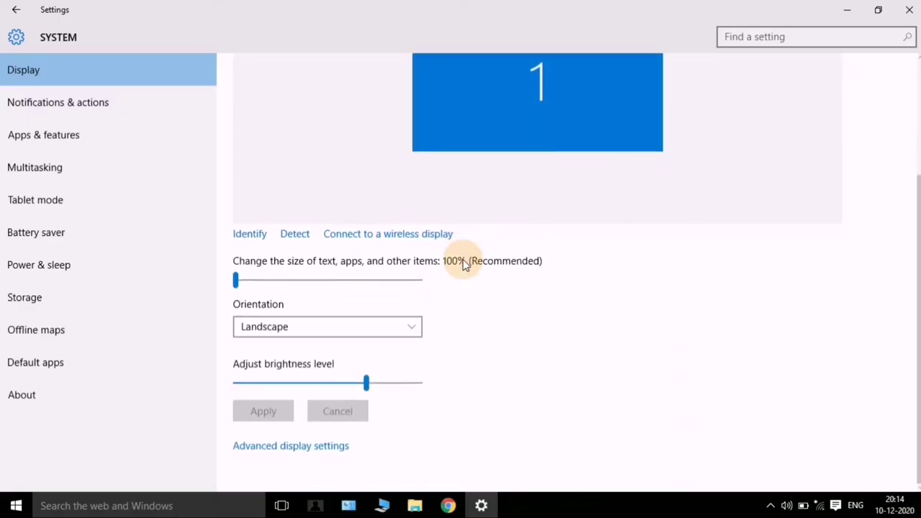
{"action": "left_click", "coordinate": [413, 329]}
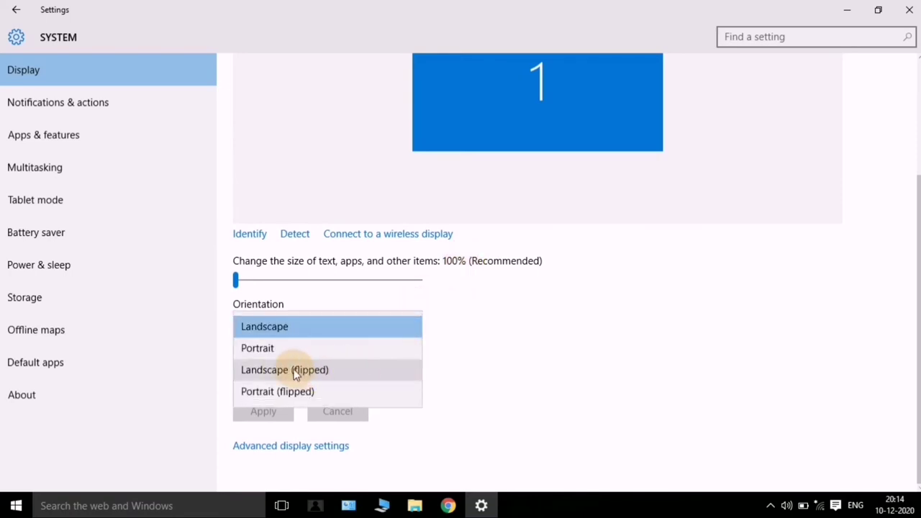
{"action": "left_click", "coordinate": [275, 369]}
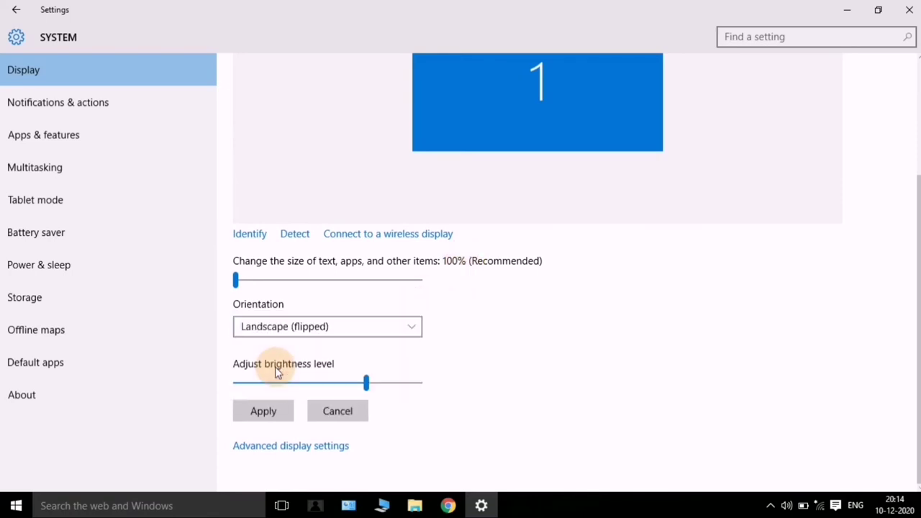
{"action": "left_click", "coordinate": [260, 408]}
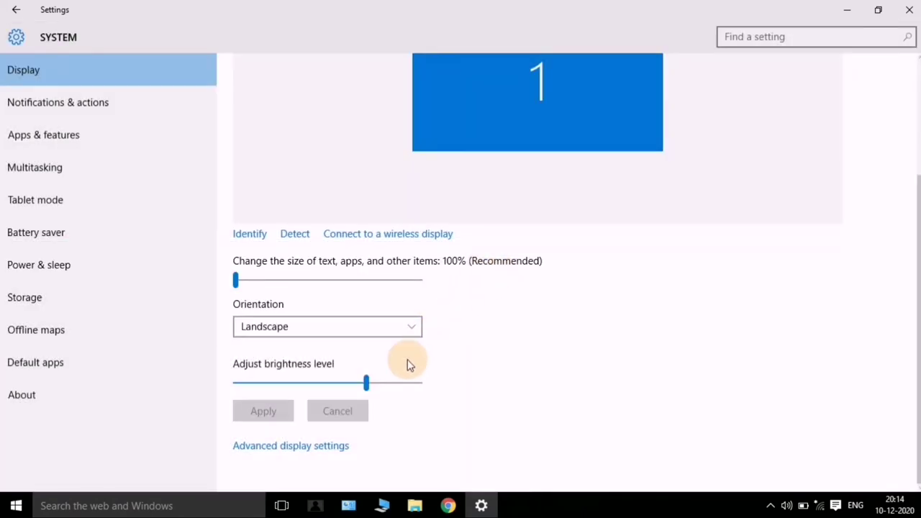
Apply the Portrait (flipped) display orientation and let the confirmation time out.
{"action": "left_click", "coordinate": [396, 329]}
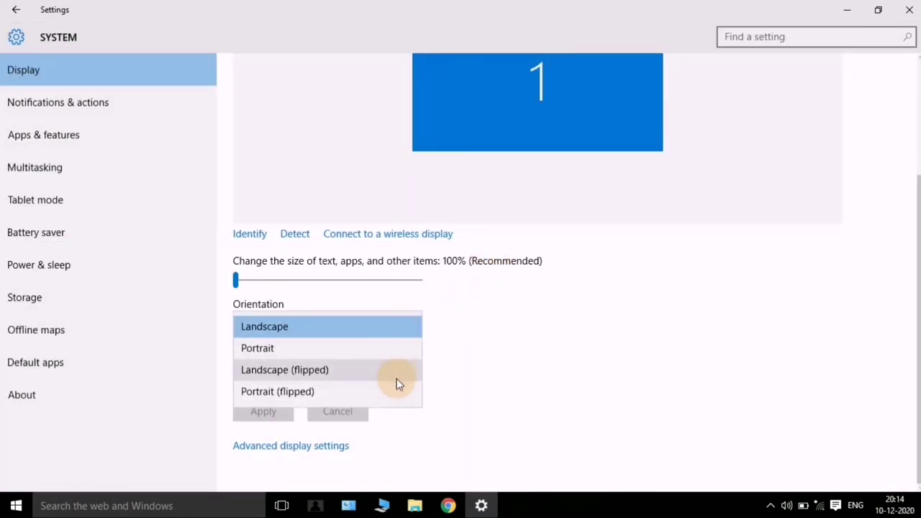
{"action": "left_click", "coordinate": [396, 389]}
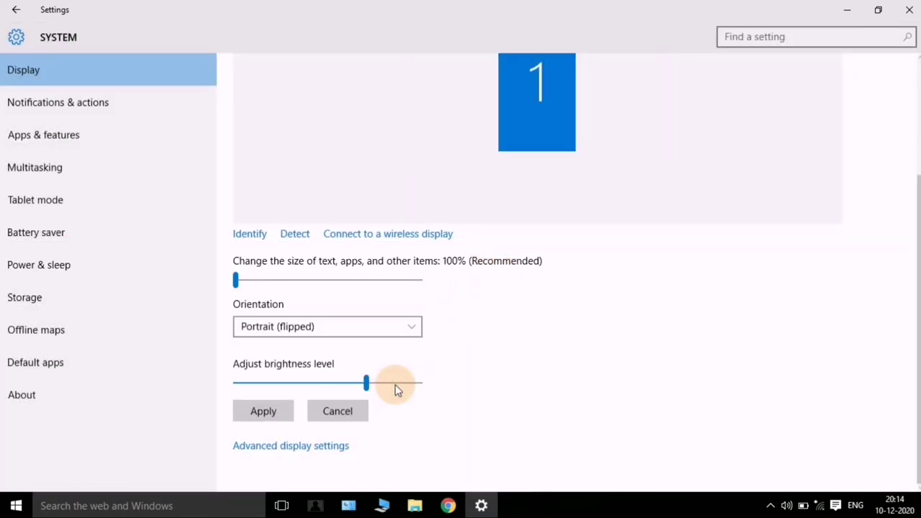
{"action": "left_click", "coordinate": [288, 413]}
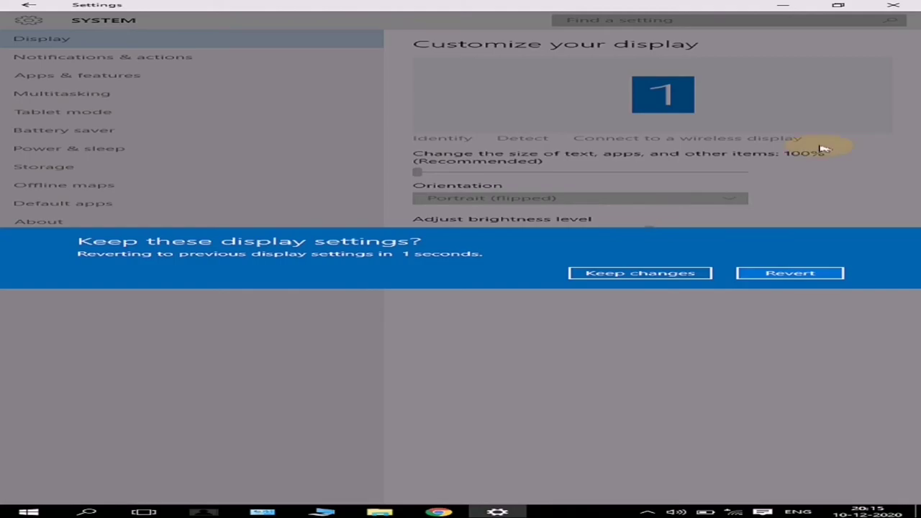
{"action": "scroll", "coordinate": [468, 267], "scroll_direction": "down", "scroll_amount": 1}
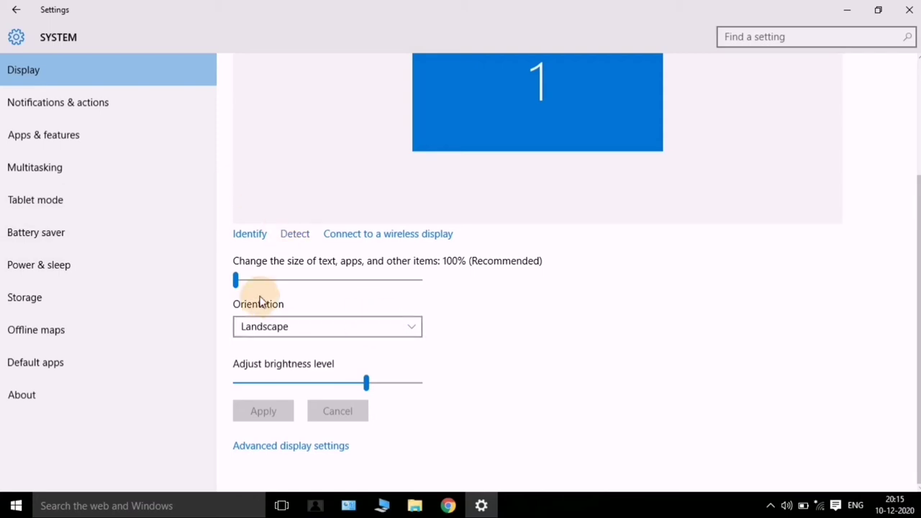
Raise the display brightness level to its maximum, then lower it to 64.
{"action": "scroll", "coordinate": [524, 248], "scroll_direction": "up", "scroll_amount": 2}
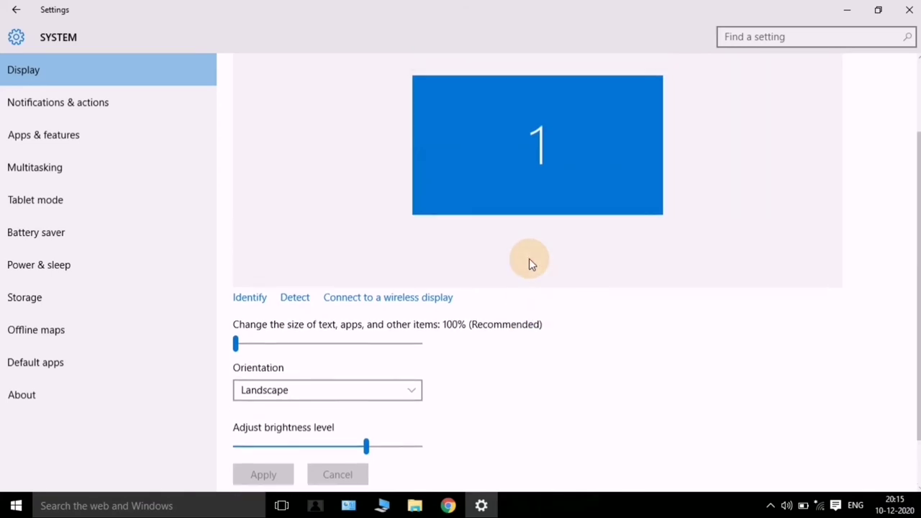
{"action": "scroll", "coordinate": [529, 283], "scroll_direction": "down", "scroll_amount": 2}
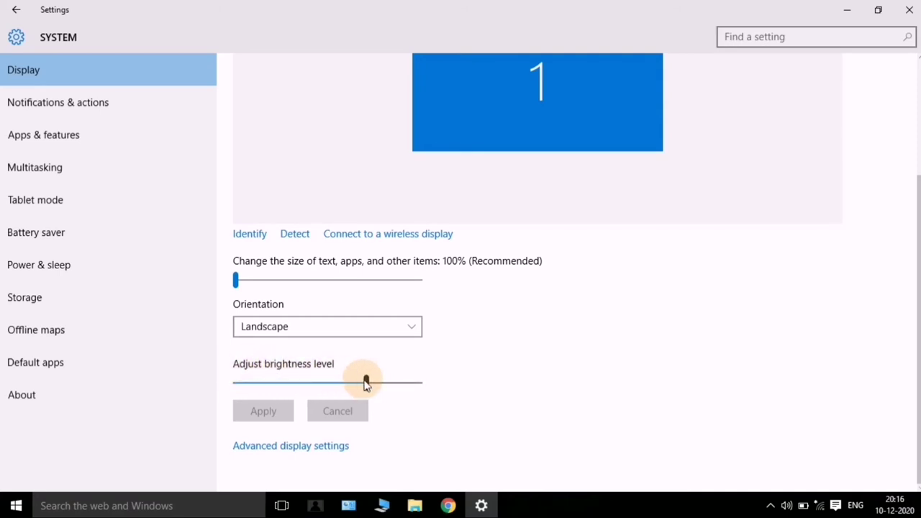
{"action": "left_click_drag", "start_coordinate": [363, 383], "coordinate": [425, 389]}
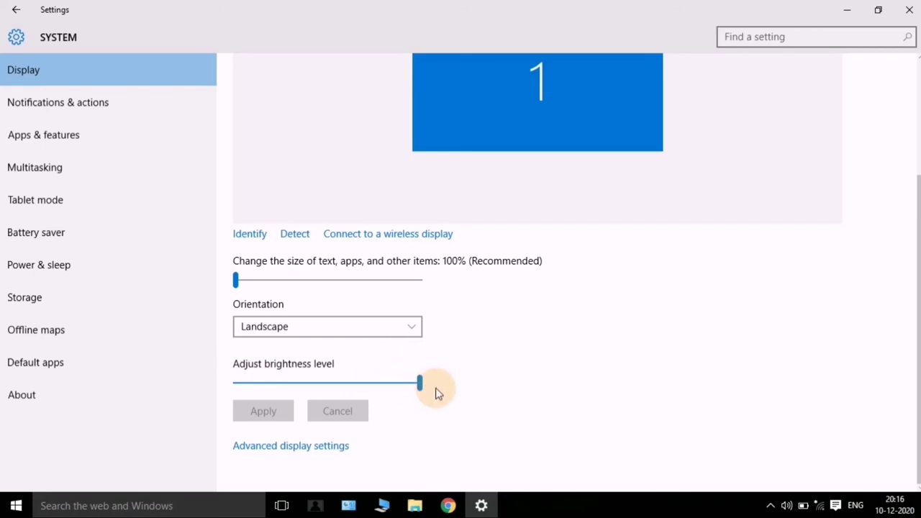
{"action": "left_click_drag", "start_coordinate": [426, 385], "coordinate": [354, 393]}
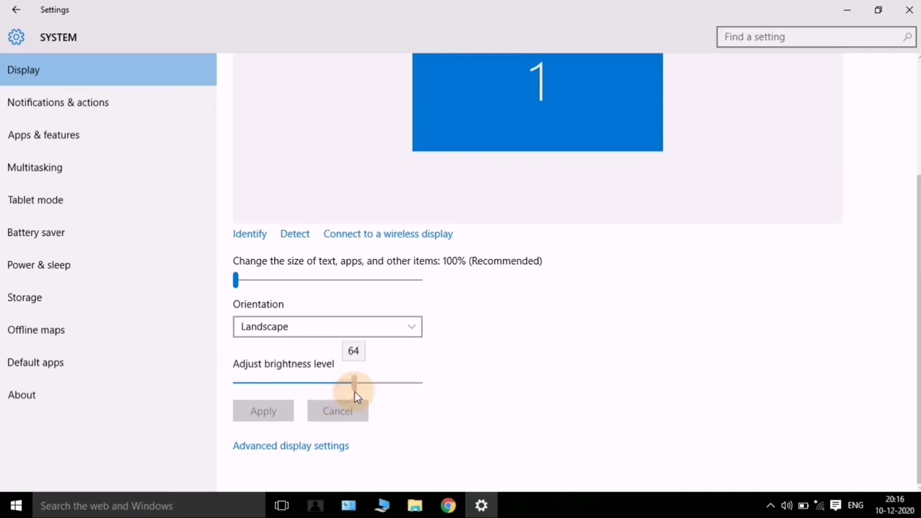
Open the advanced display settings and examine the resolution setting and the related settings links.
{"action": "left_click", "coordinate": [281, 447]}
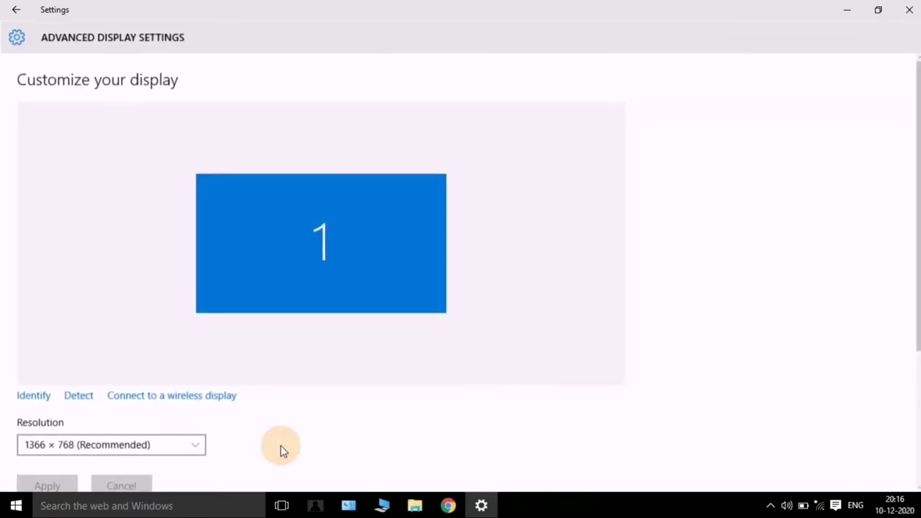
{"action": "scroll", "coordinate": [274, 445], "scroll_direction": "down", "scroll_amount": 3}
{"action": "scroll", "coordinate": [259, 435], "scroll_direction": "up", "scroll_amount": 3}
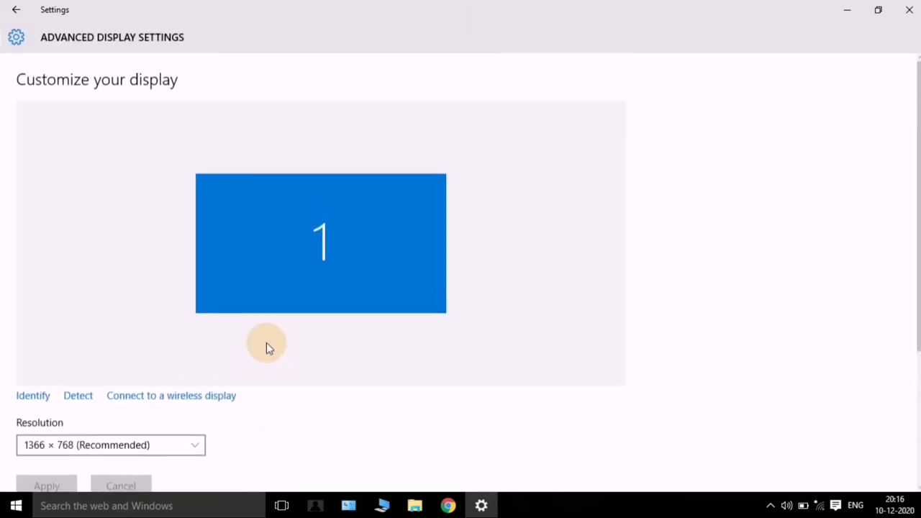
{"action": "scroll", "coordinate": [319, 276], "scroll_direction": "down", "scroll_amount": 1}
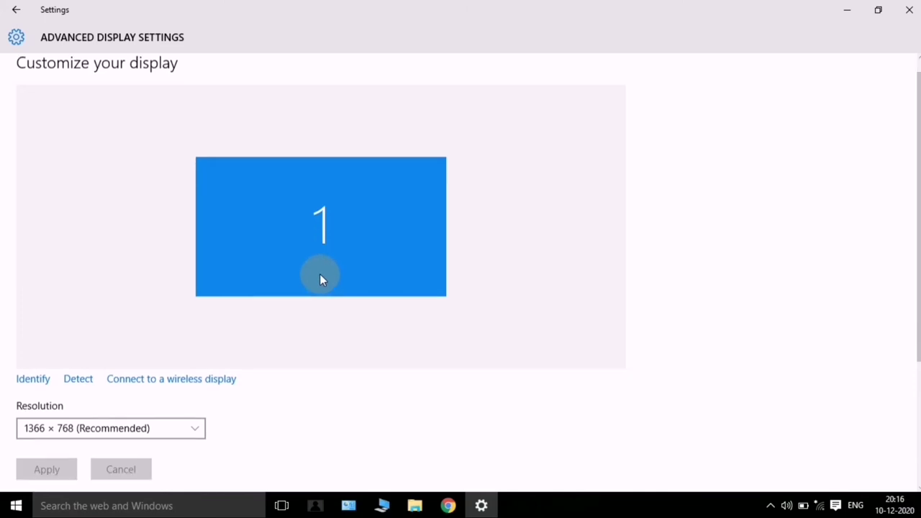
{"action": "scroll", "coordinate": [137, 306], "scroll_direction": "down", "scroll_amount": 1}
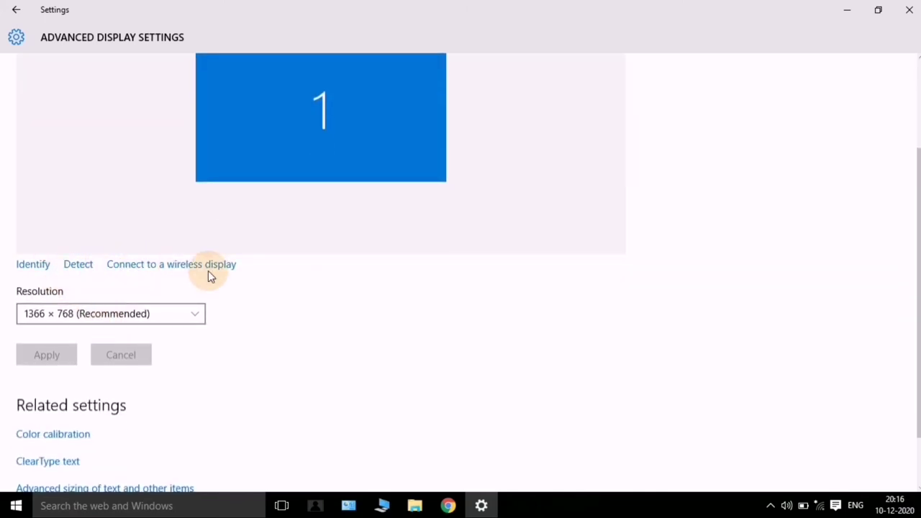
{"action": "scroll", "coordinate": [210, 274], "scroll_direction": "down", "scroll_amount": 1}
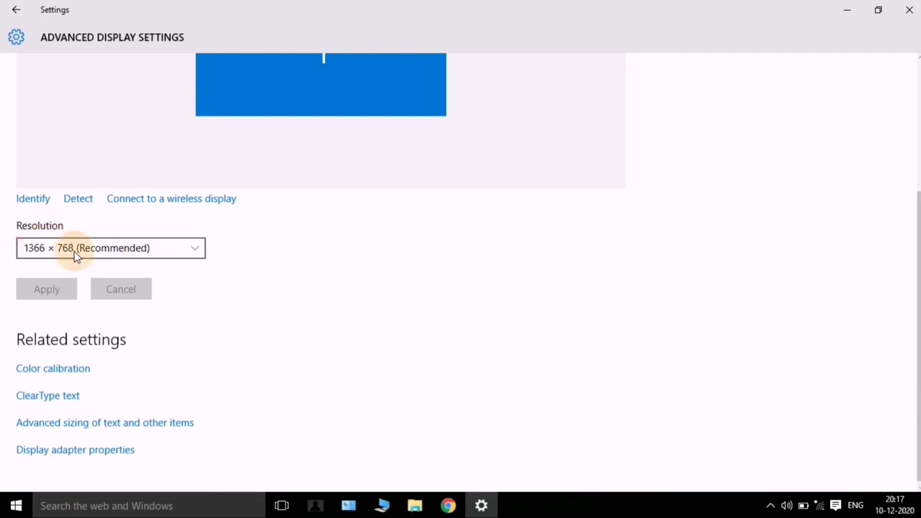
{"action": "scroll", "coordinate": [75, 256], "scroll_direction": "down", "scroll_amount": 1}
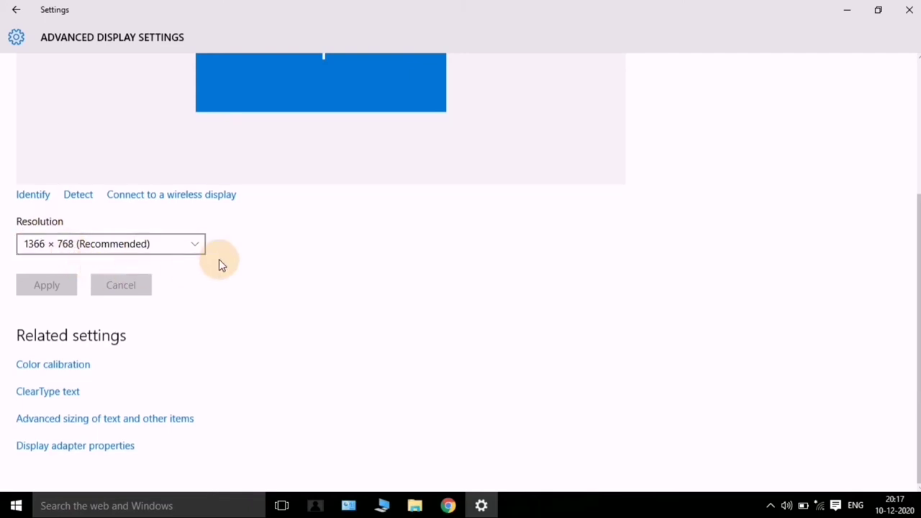
Open Color calibration and the ClearType Text Tuner from the related settings, closing the tuner without changing anything.
{"action": "left_click", "coordinate": [45, 372]}
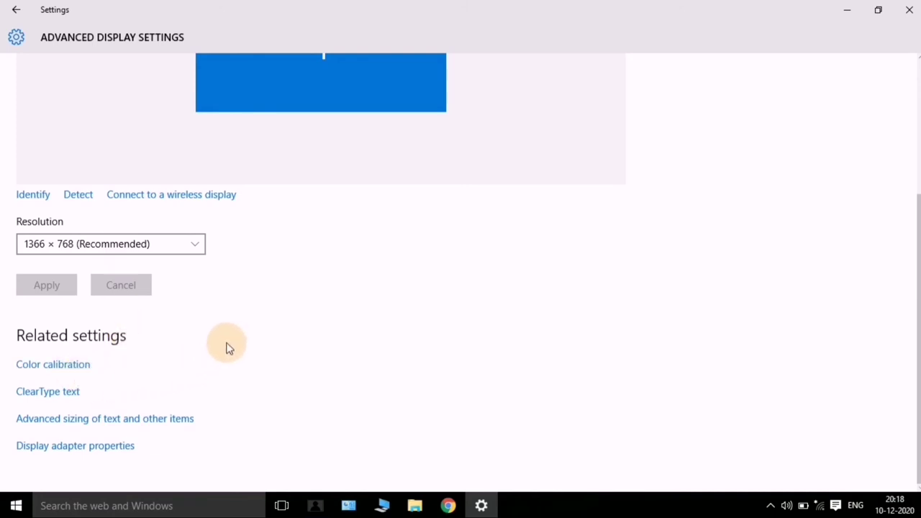
{"action": "left_click", "coordinate": [49, 393]}
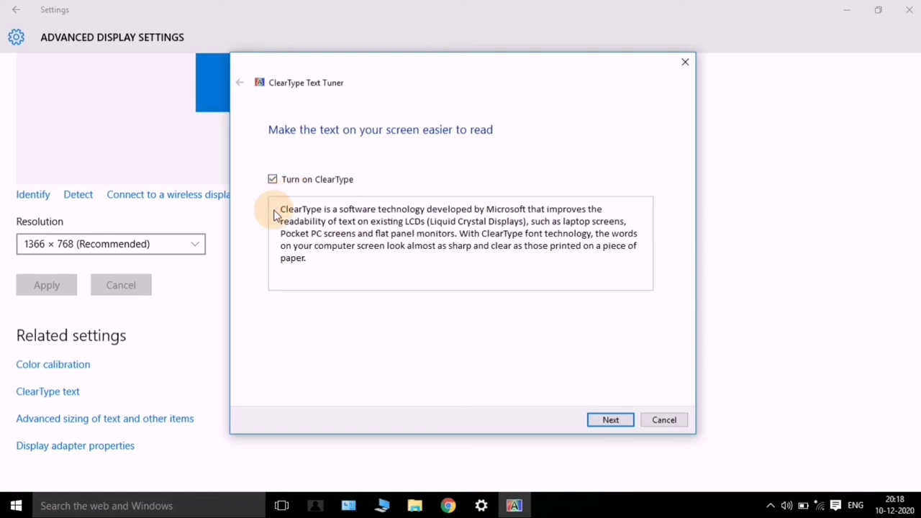
{"action": "left_click", "coordinate": [686, 65]}
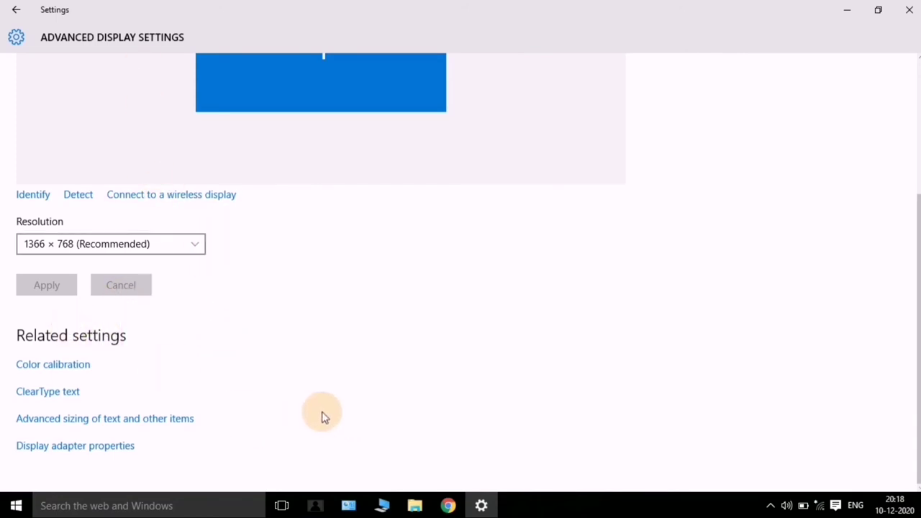
View the advanced sizing options for text and other items and the display adapter properties, then close the properties.
{"action": "scroll", "coordinate": [338, 351], "scroll_direction": "up", "scroll_amount": 3}
{"action": "scroll", "coordinate": [338, 351], "scroll_direction": "down", "scroll_amount": 3}
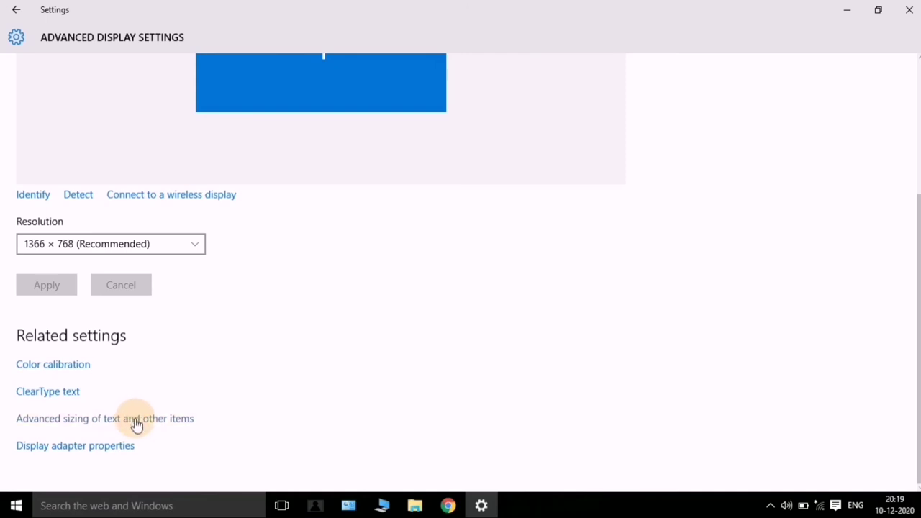
{"action": "left_click", "coordinate": [70, 424]}
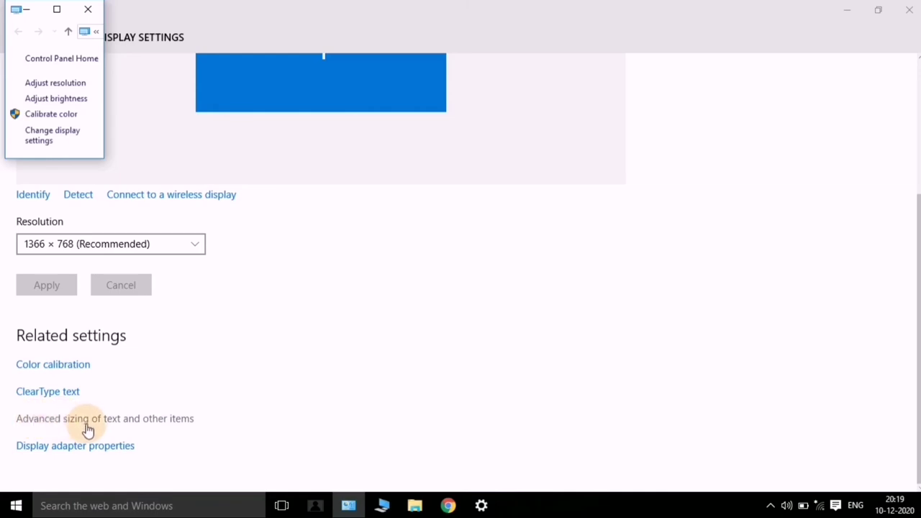
{"action": "left_click", "coordinate": [216, 356]}
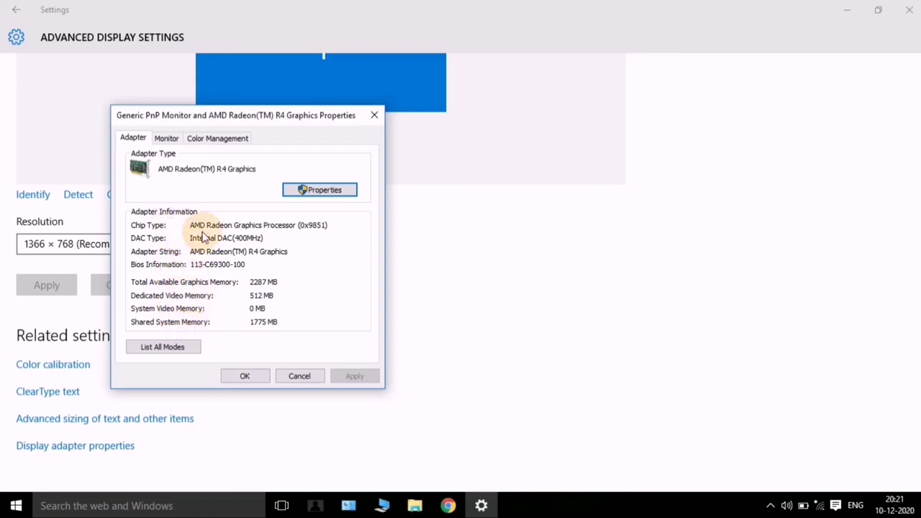
{"action": "left_click", "coordinate": [375, 117]}
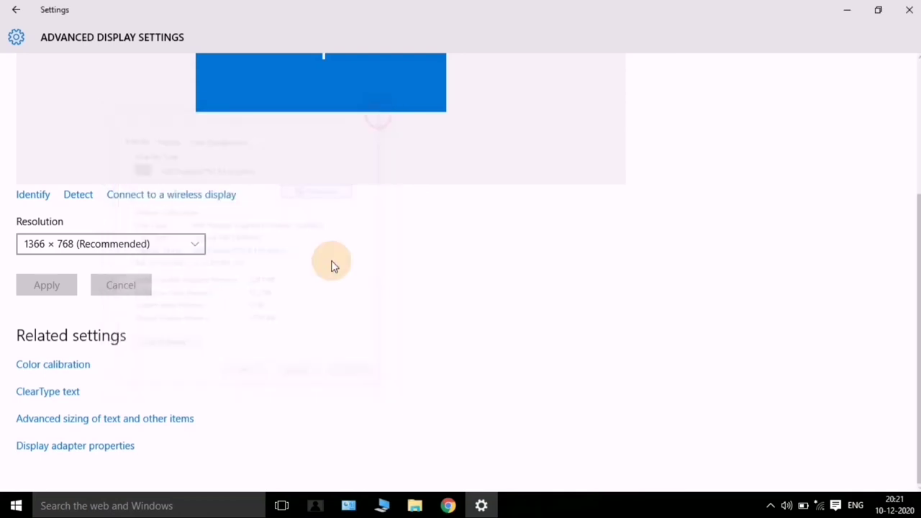
Review the related settings once more and return to the System Display page.
{"action": "scroll", "coordinate": [289, 352], "scroll_direction": "up", "scroll_amount": 3}
{"action": "scroll", "coordinate": [277, 364], "scroll_direction": "down", "scroll_amount": 3}
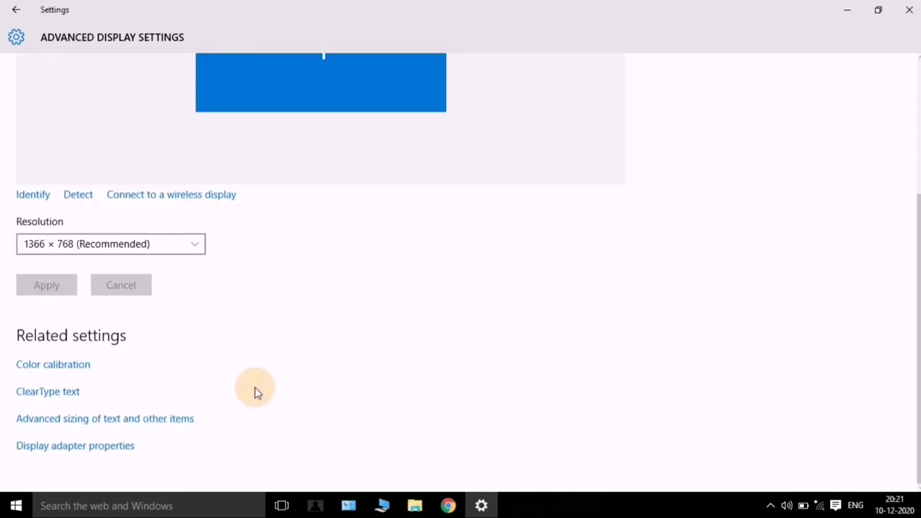
{"action": "scroll", "coordinate": [254, 387], "scroll_direction": "up", "scroll_amount": 3}
{"action": "scroll", "coordinate": [82, 304], "scroll_direction": "down", "scroll_amount": 2}
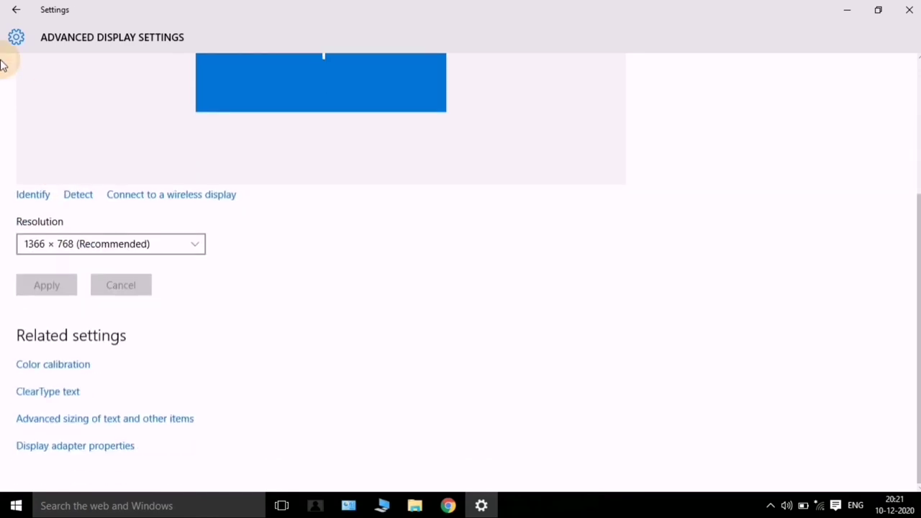
{"action": "left_click", "coordinate": [16, 9]}
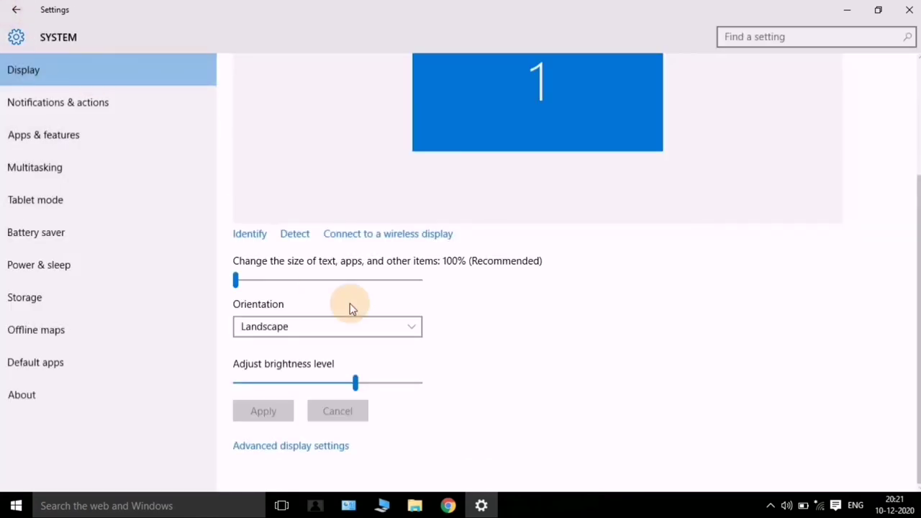
Review the Display page from the monitor preview through scaling, orientation and brightness to the advanced display settings link.
{"action": "scroll", "coordinate": [346, 331], "scroll_direction": "up", "scroll_amount": 1}
{"action": "scroll", "coordinate": [317, 273], "scroll_direction": "down", "scroll_amount": 1}
{"action": "scroll", "coordinate": [261, 216], "scroll_direction": "up", "scroll_amount": 2}
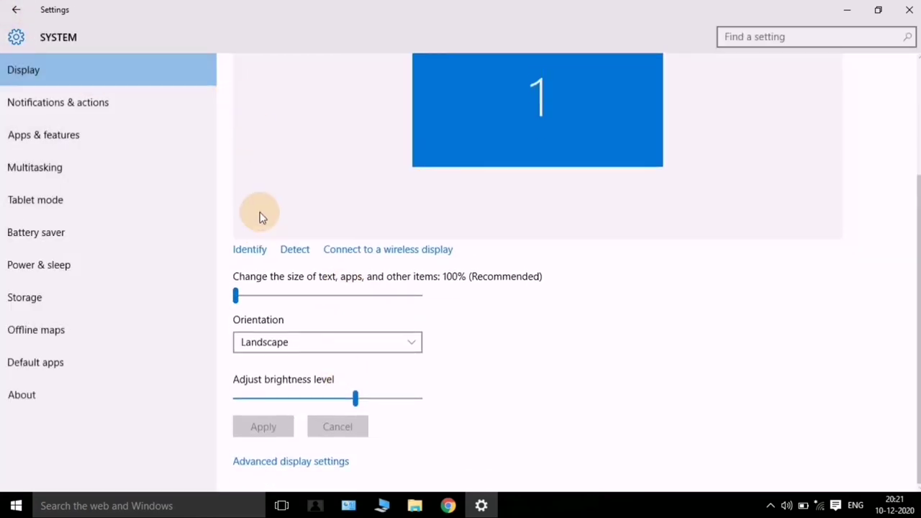
{"action": "scroll", "coordinate": [302, 317], "scroll_direction": "up", "scroll_amount": 3}
{"action": "scroll", "coordinate": [312, 251], "scroll_direction": "down", "scroll_amount": 5}
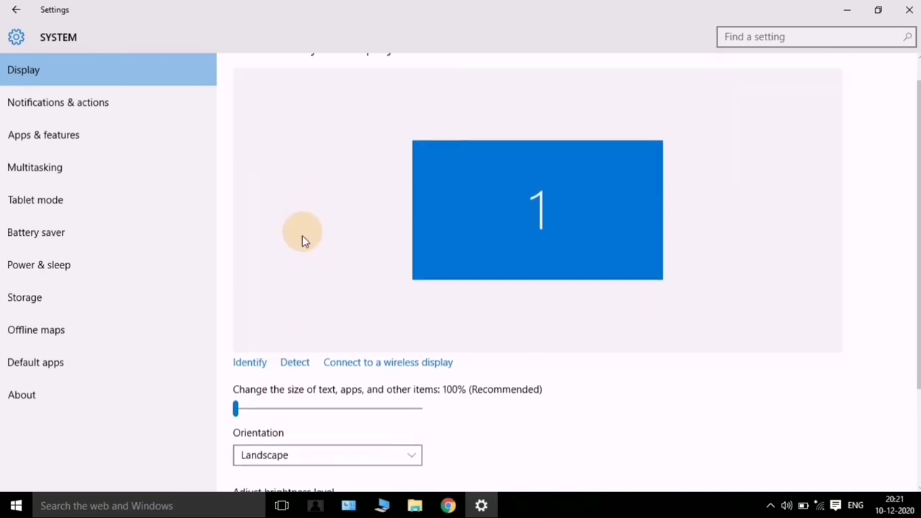
{"action": "scroll", "coordinate": [502, 285], "scroll_direction": "up", "scroll_amount": 5}
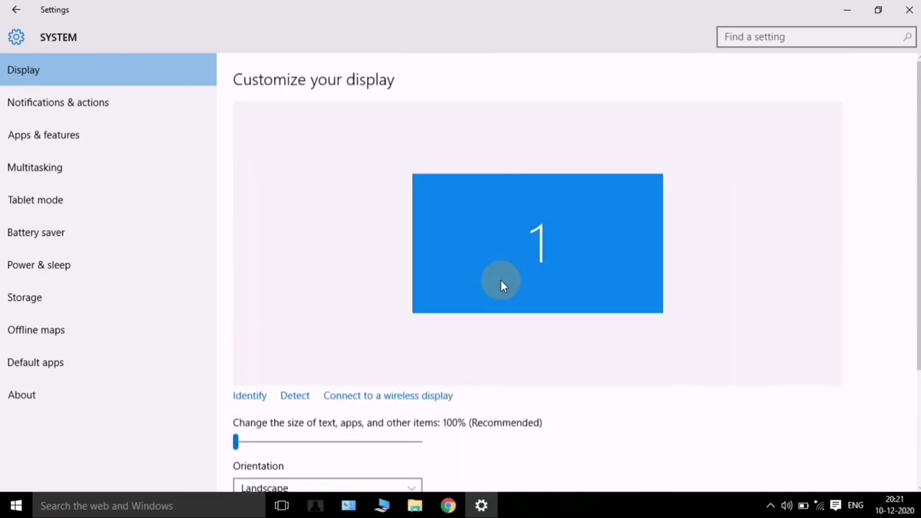
{"action": "scroll", "coordinate": [503, 286], "scroll_direction": "down", "scroll_amount": 5}
{"action": "scroll", "coordinate": [502, 286], "scroll_direction": "up", "scroll_amount": 4}
{"action": "scroll", "coordinate": [503, 286], "scroll_direction": "down", "scroll_amount": 4}
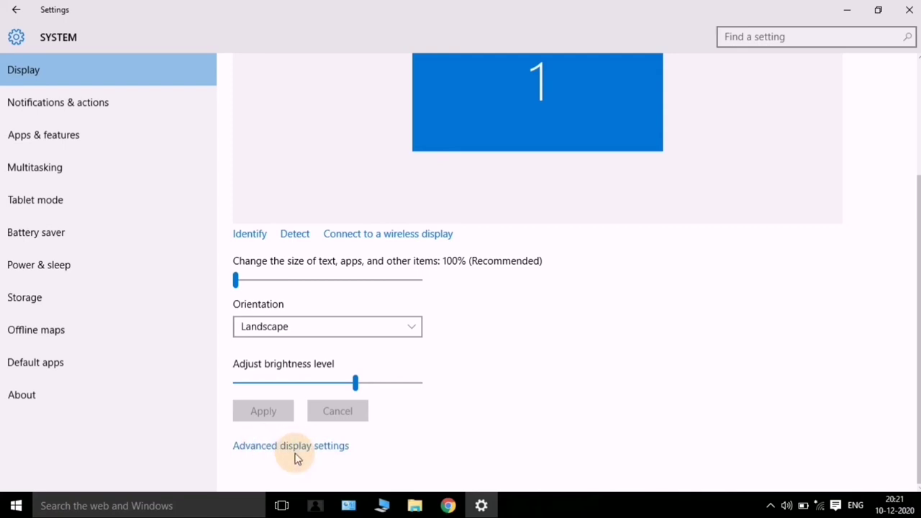
{"action": "scroll", "coordinate": [298, 456], "scroll_direction": "up", "scroll_amount": 3}
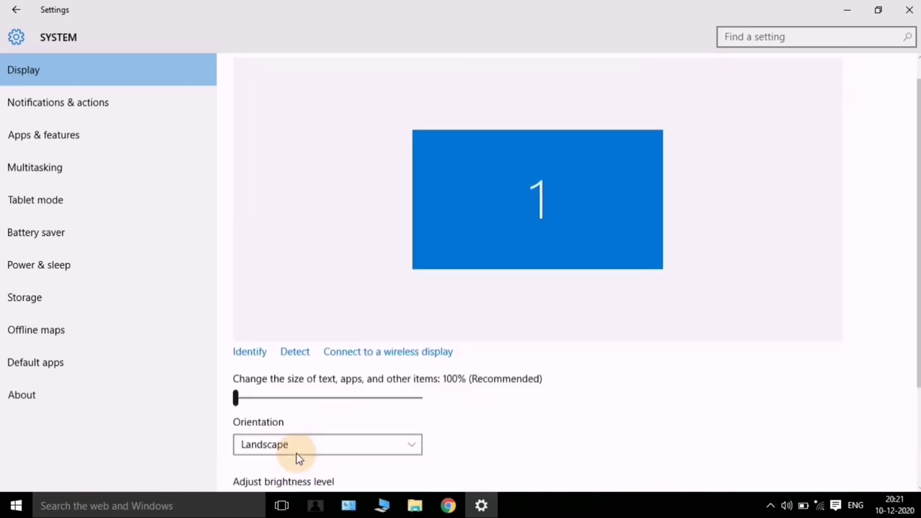
{"action": "scroll", "coordinate": [298, 456], "scroll_direction": "down", "scroll_amount": 3}
{"action": "scroll", "coordinate": [488, 278], "scroll_direction": "up", "scroll_amount": 3}
{"action": "scroll", "coordinate": [219, 396], "scroll_direction": "down", "scroll_amount": 2}
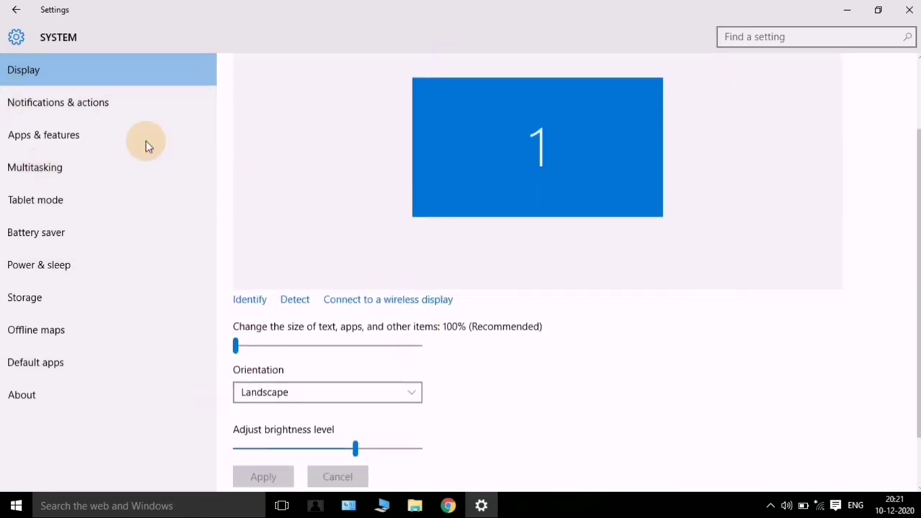
{"action": "scroll", "coordinate": [410, 278], "scroll_direction": "down", "scroll_amount": 2}
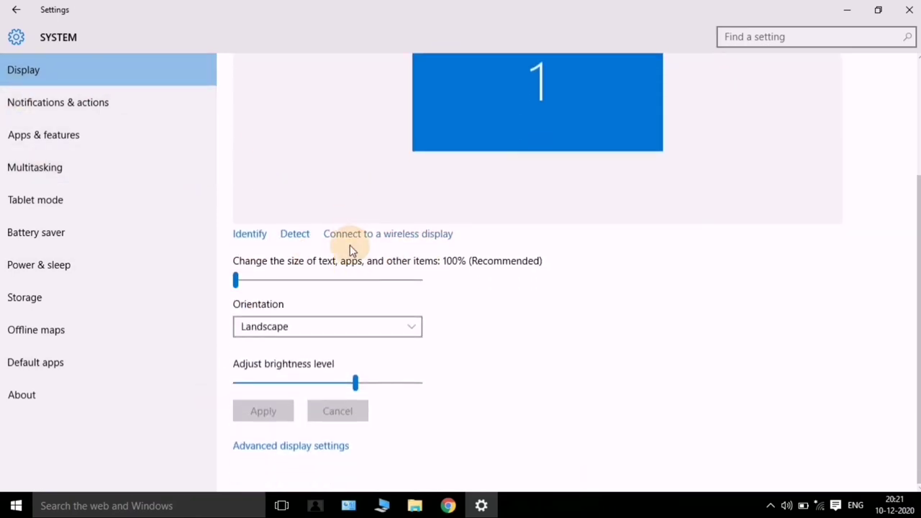
{"action": "scroll", "coordinate": [353, 281], "scroll_direction": "up", "scroll_amount": 2}
{"action": "scroll", "coordinate": [354, 282], "scroll_direction": "down", "scroll_amount": 2}
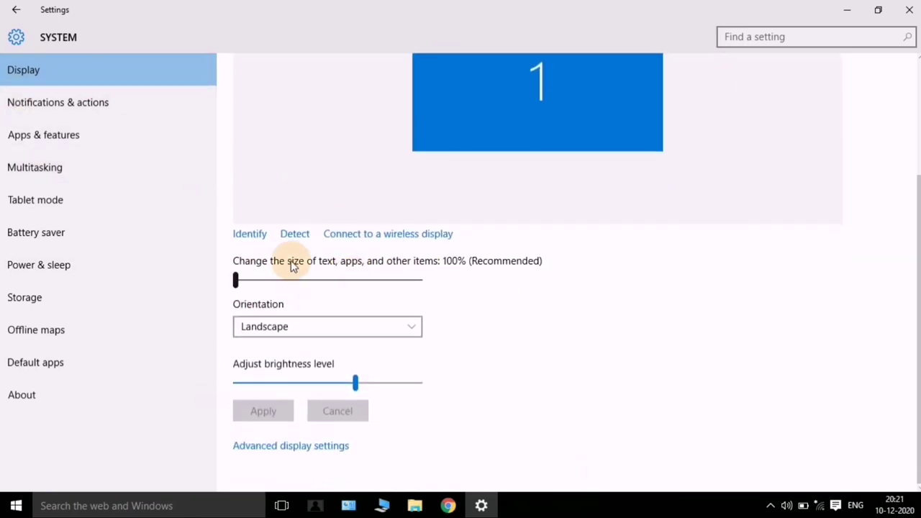